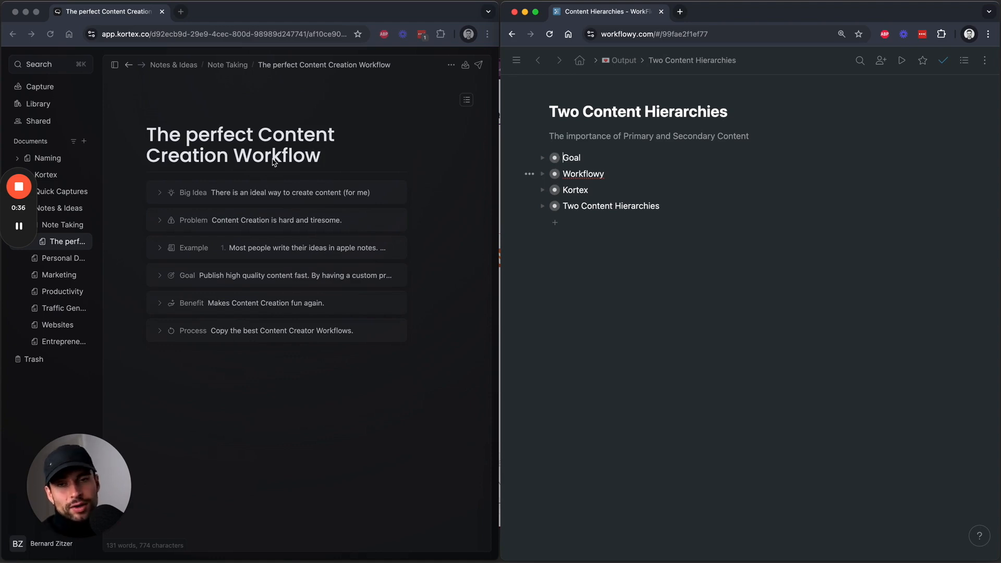
# Expand Two Content Hierarchies in the WorkFlowy outline and review the items under Documents.
pyautogui.click(544, 175)
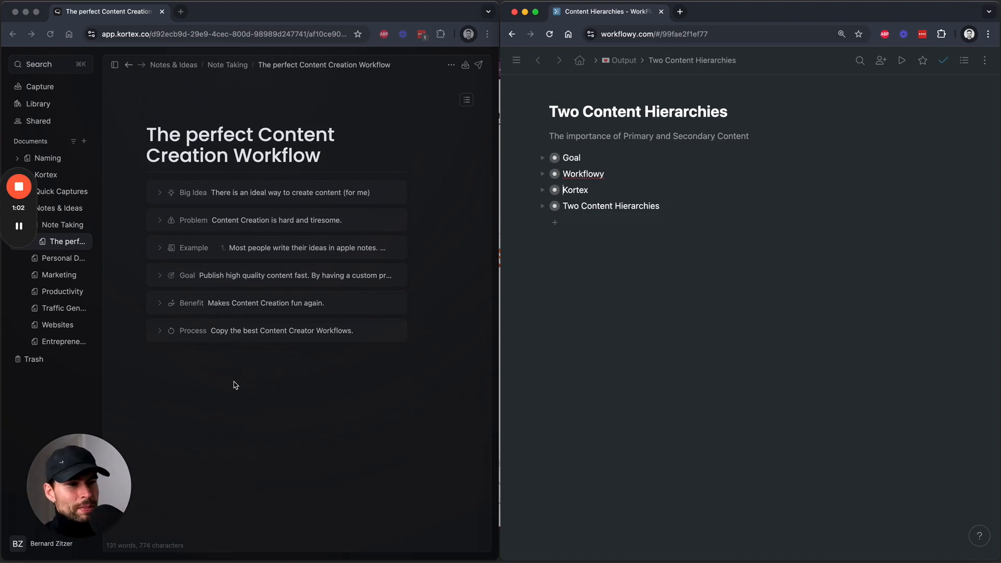
pyautogui.click(542, 207)
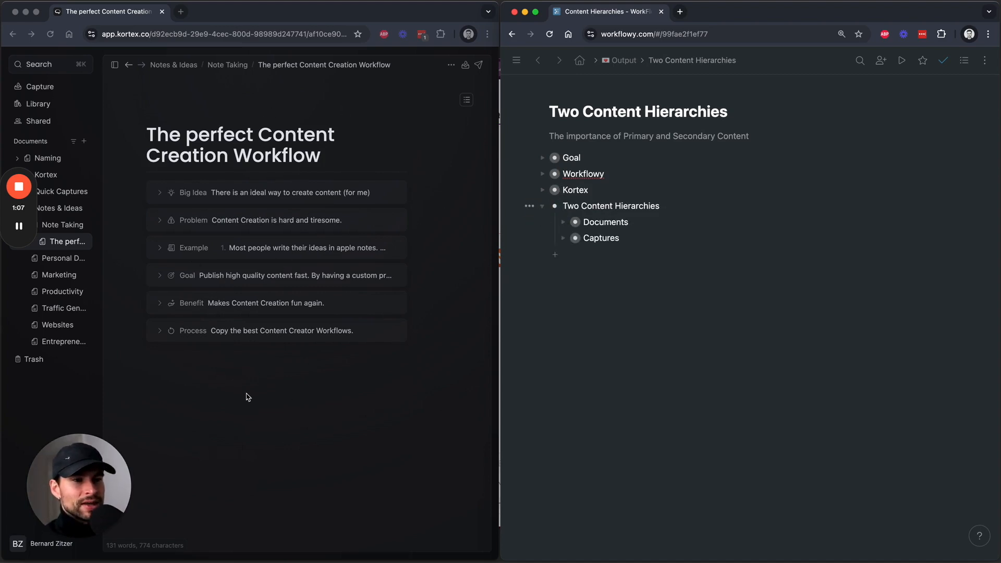
pyautogui.click(294, 414)
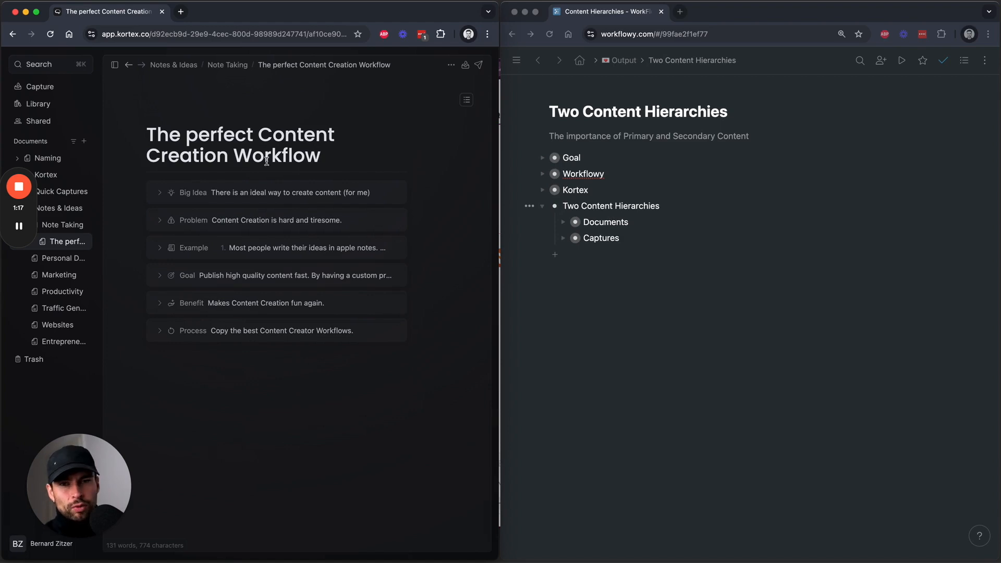
pyautogui.click(562, 221)
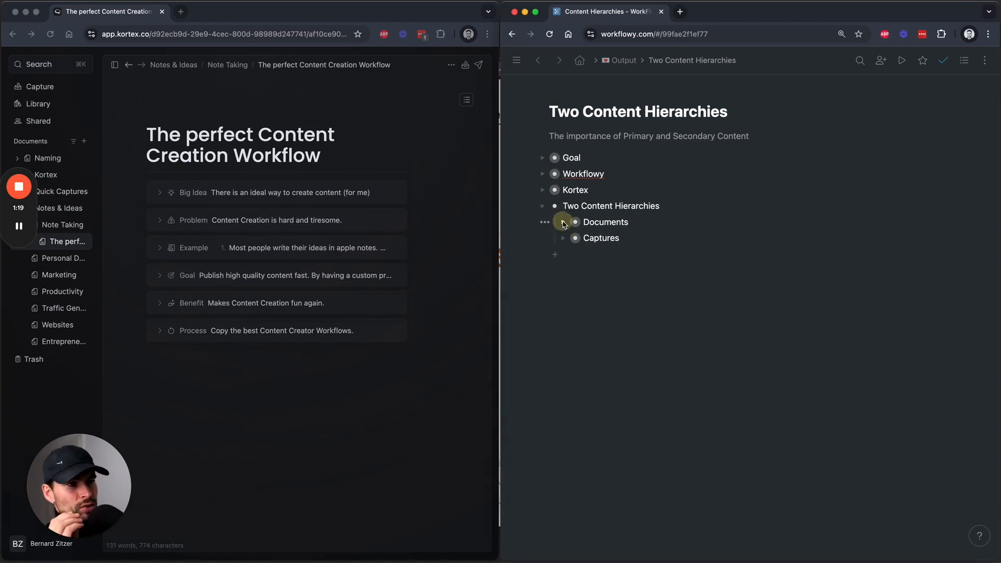
pyautogui.click(562, 222)
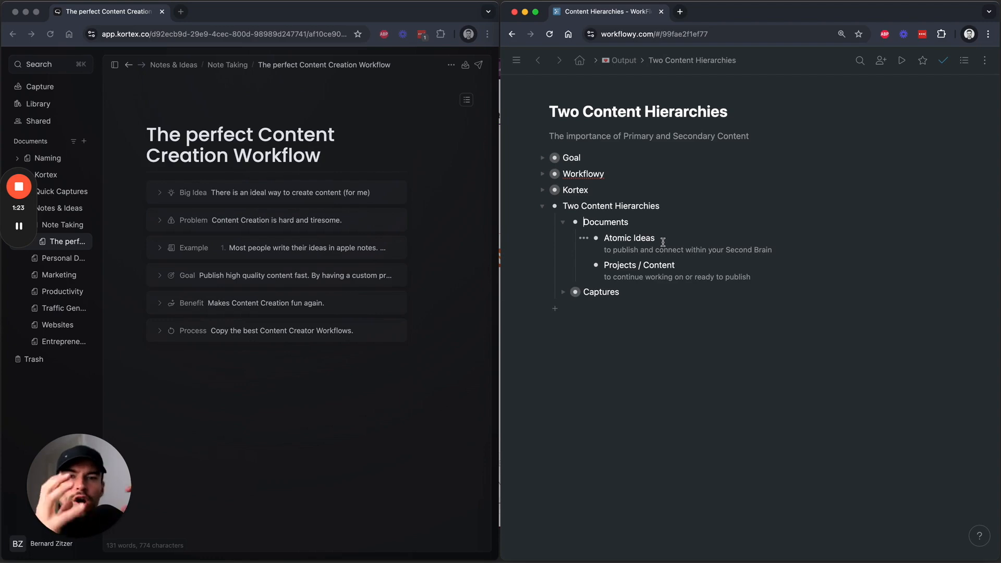
pyautogui.click(563, 222)
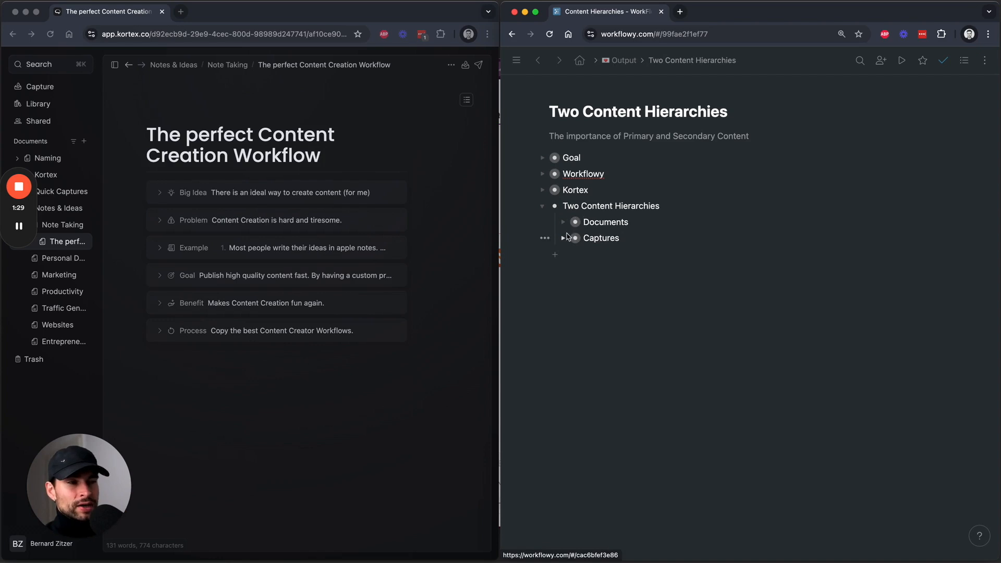
# Switch to Kortex, open Capture and remove the linked document to begin an idea not tied to any document.
pyautogui.click(38, 88)
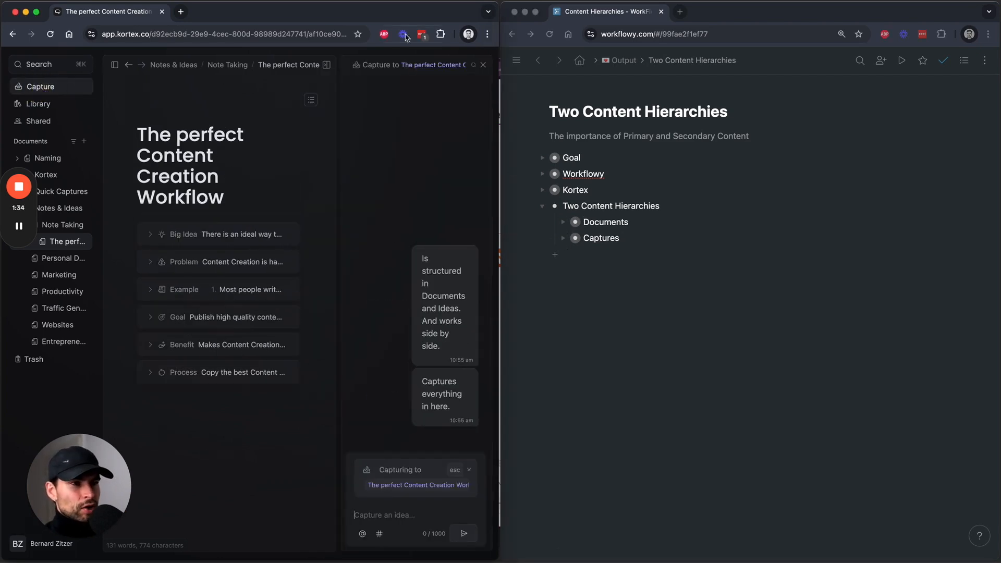
pyautogui.click(469, 470)
pyautogui.click(402, 511)
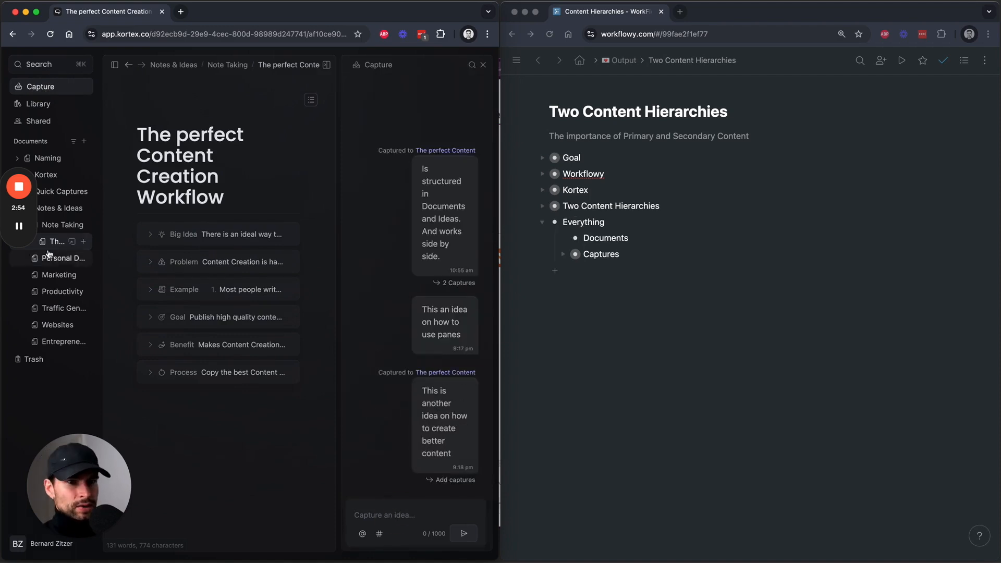
# Open the Personal Development document in Kortex and open a capture linked to it.
pyautogui.click(48, 259)
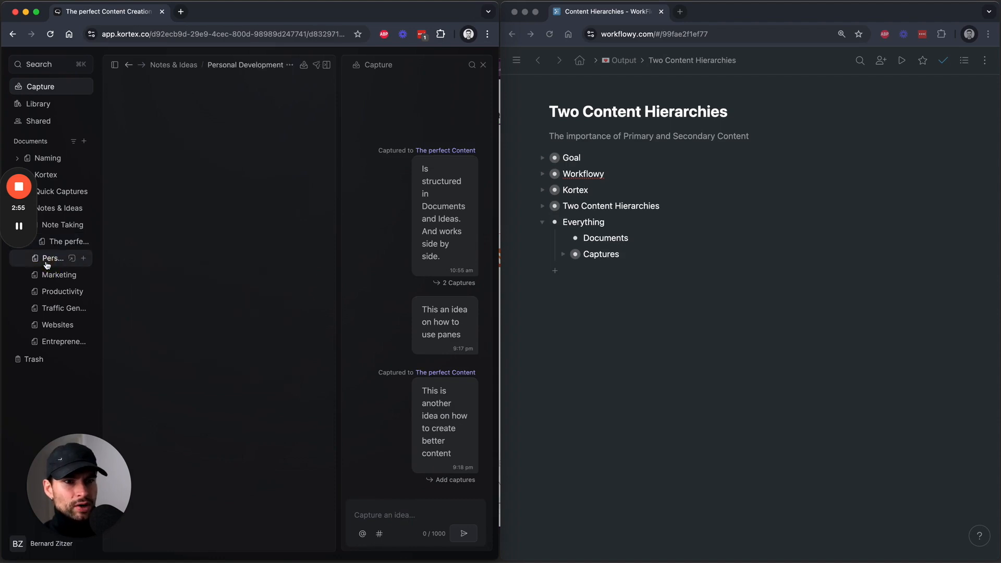
pyautogui.click(483, 65)
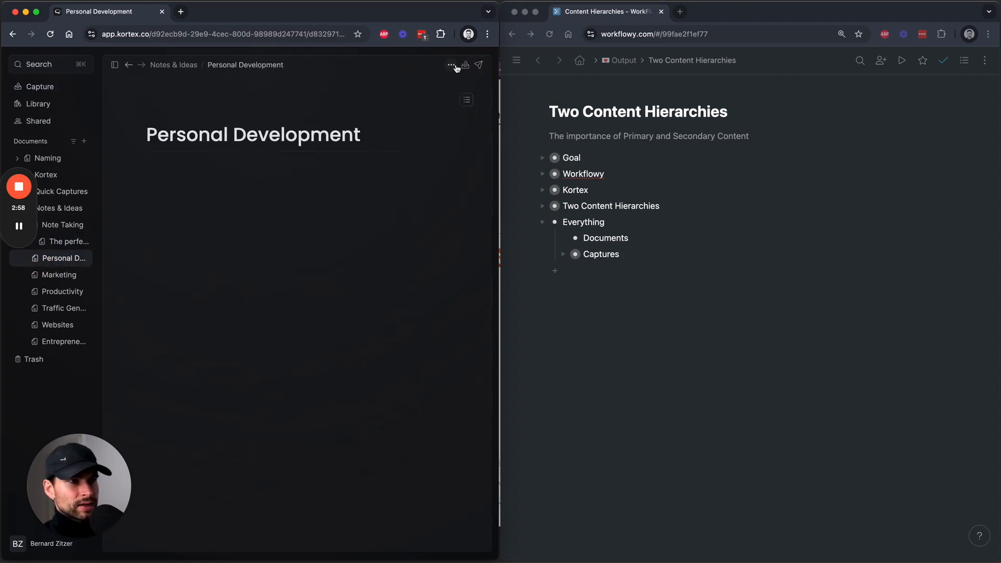
pyautogui.click(464, 65)
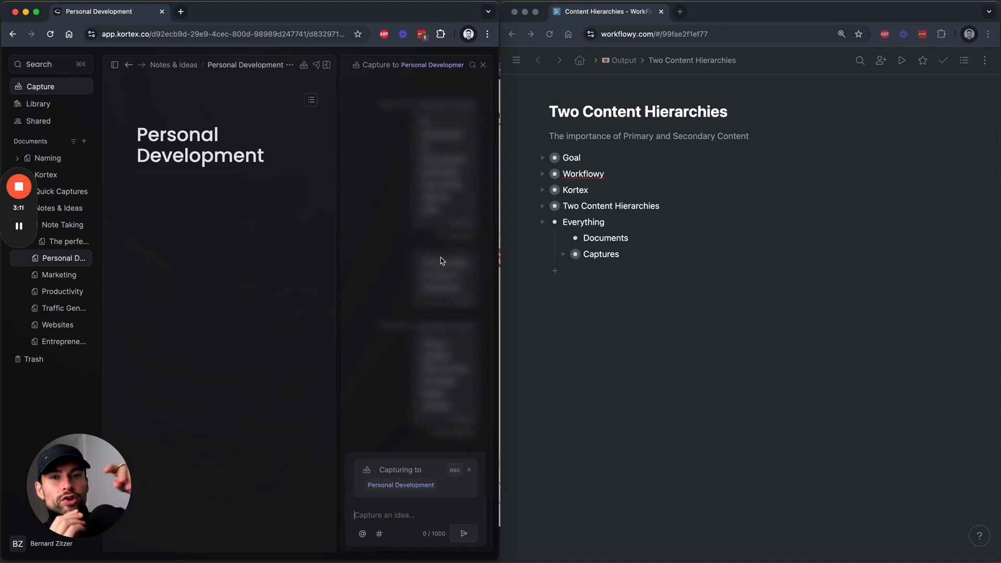
# Switch to WorkFlowy and add a Personal Development bullet nested under Documents in Everything.
pyautogui.click(672, 260)
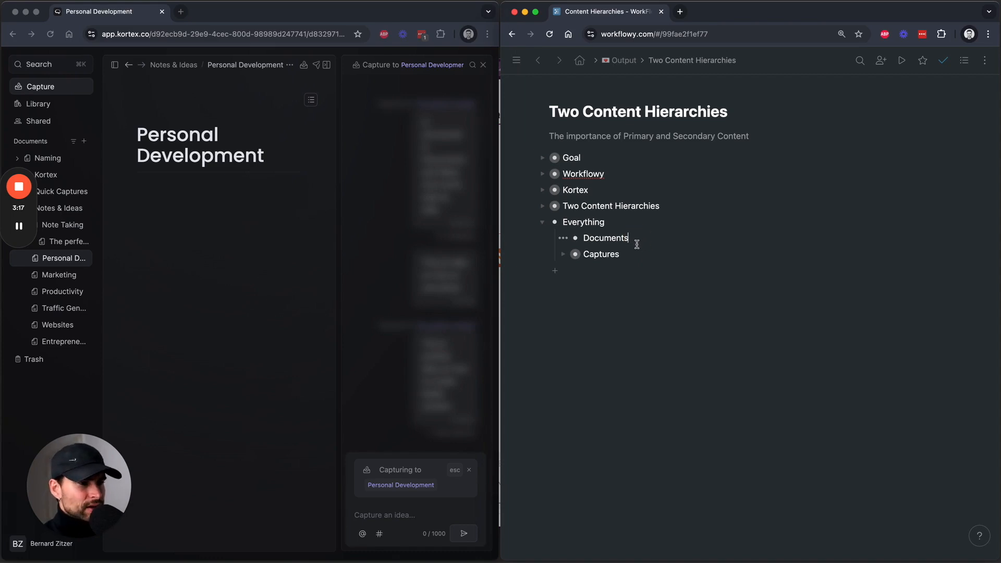
pyautogui.press('Return')
pyautogui.write('Pers')
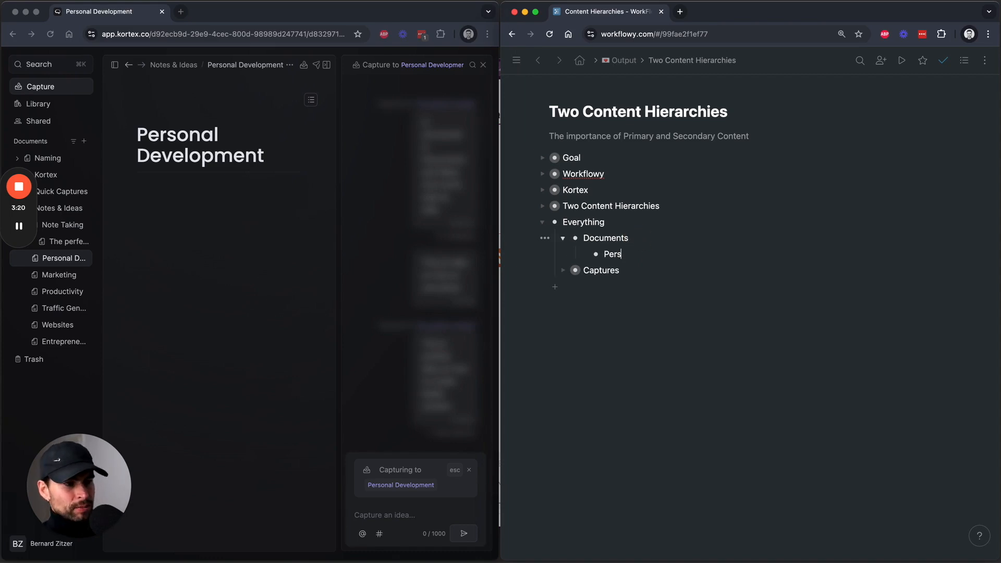
pyautogui.write('onal Development')
# Expand Captures and enter "Idea on" followed by a link to the Personal Development bullet under Documents.
pyautogui.click(563, 270)
pyautogui.click(640, 285)
pyautogui.write('Idea on ')
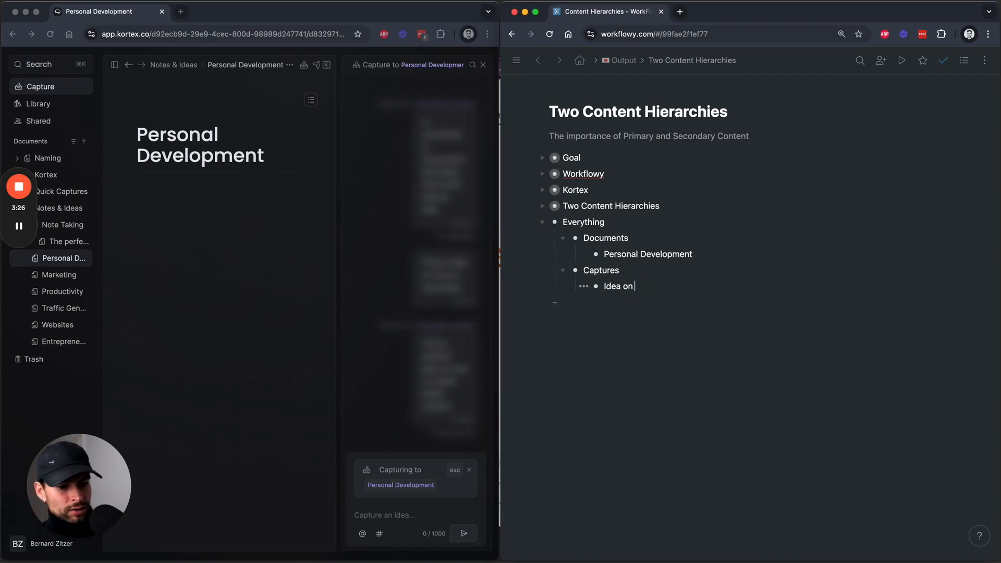
pyautogui.write('[[Personal Development')
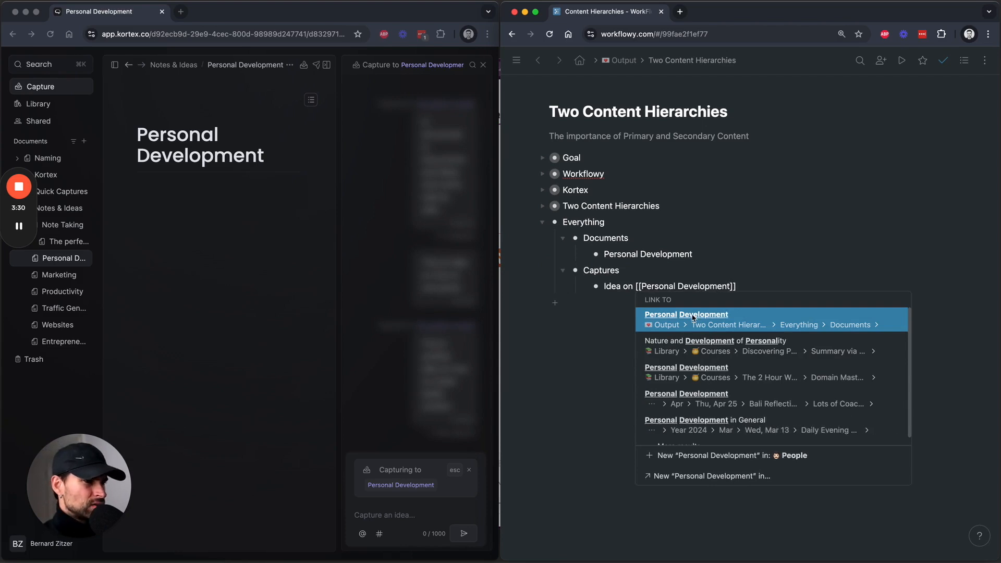
pyautogui.click(764, 321)
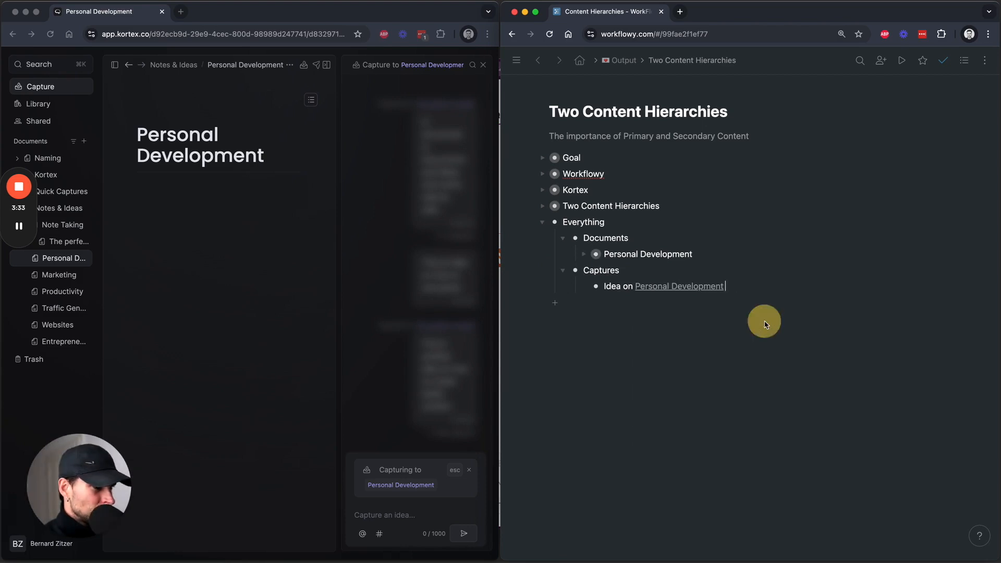
# Expand the backlink under Personal Development, then zoom into that bullet and review its backlink section.
pyautogui.click(586, 256)
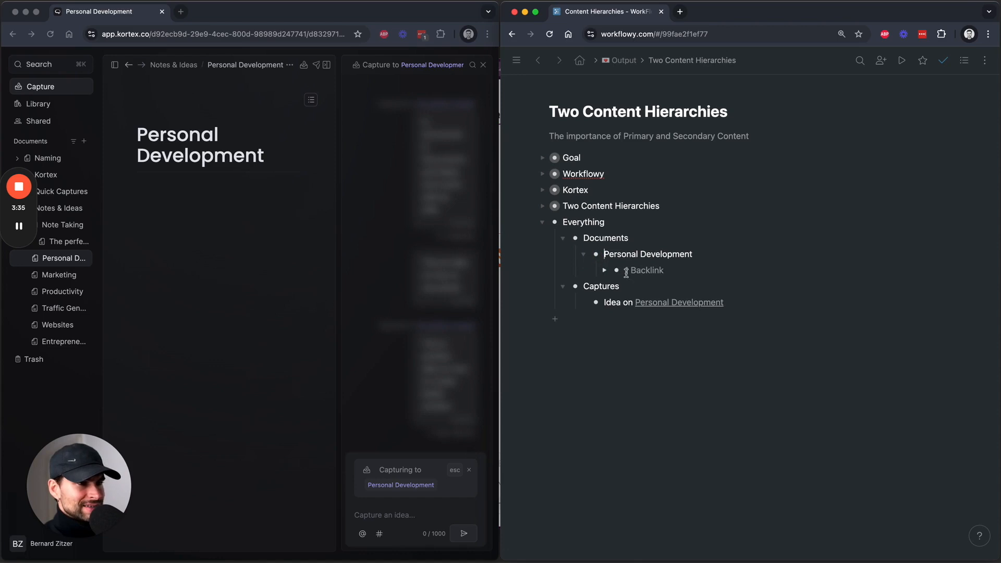
pyautogui.click(605, 270)
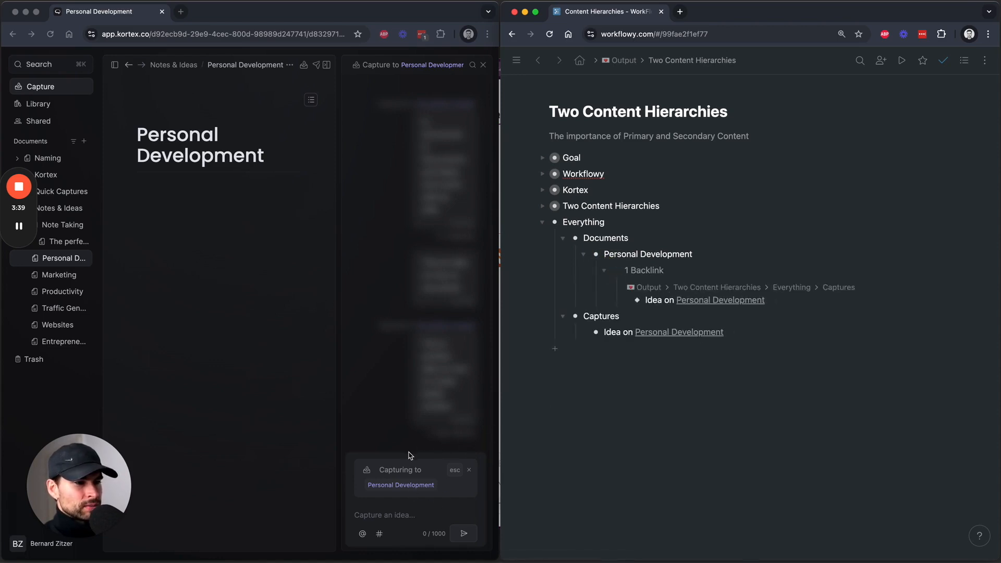
pyautogui.click(595, 254)
pyautogui.click(542, 148)
pyautogui.click(542, 147)
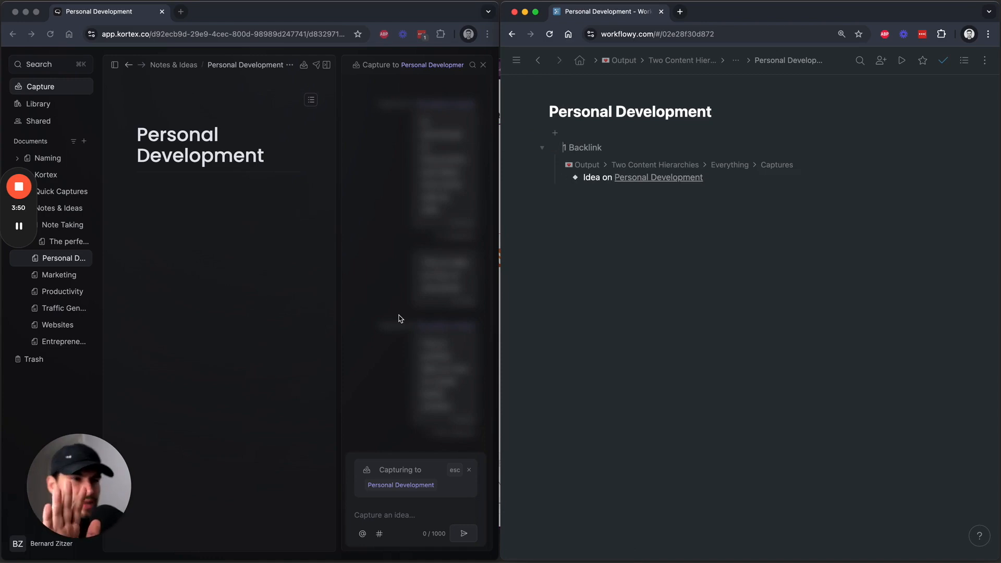
# Switch to Kortex and show only the captures linked to the perfect Content Creation Workflow document.
pyautogui.click(390, 522)
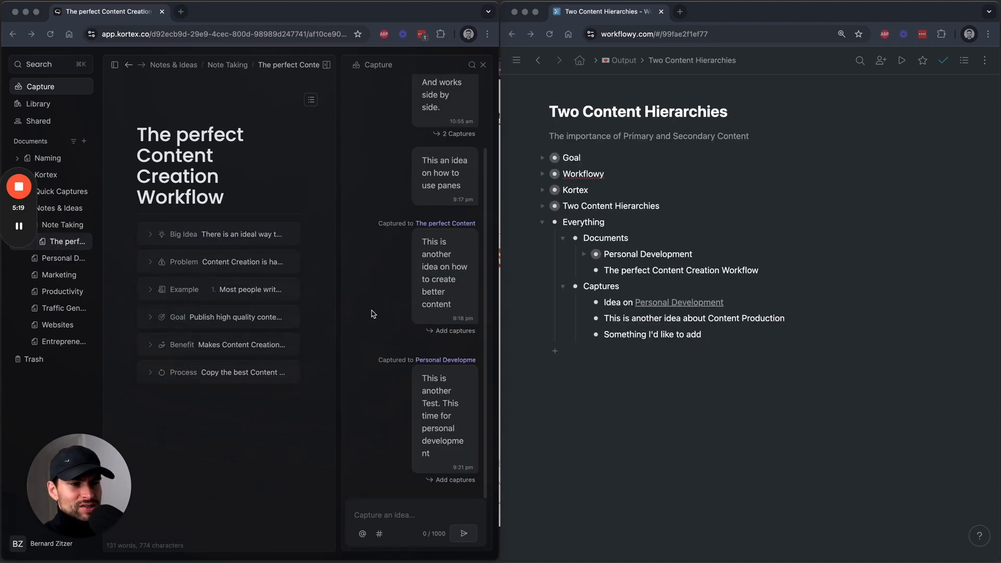
pyautogui.scroll(3, 435, 261)
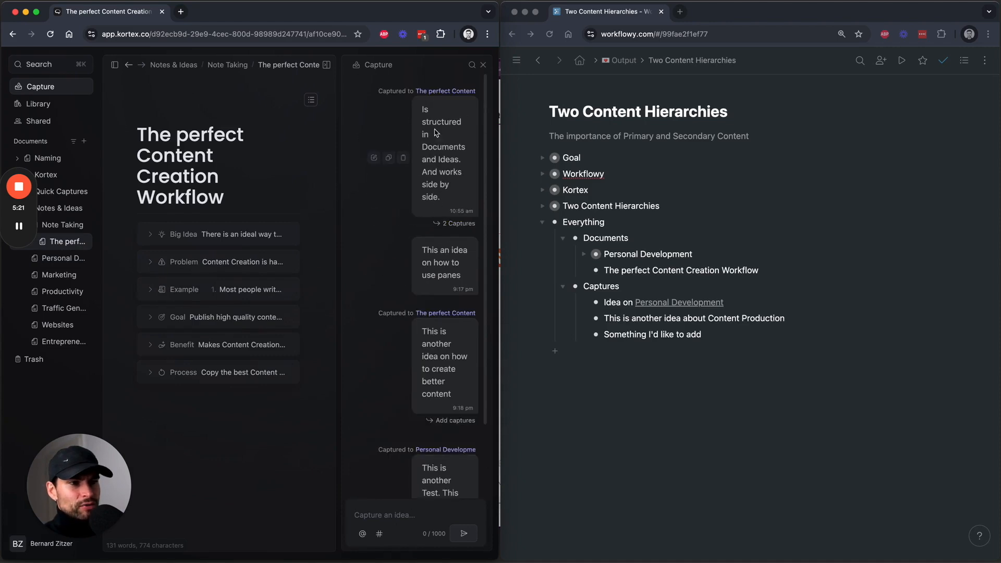
pyautogui.click(440, 91)
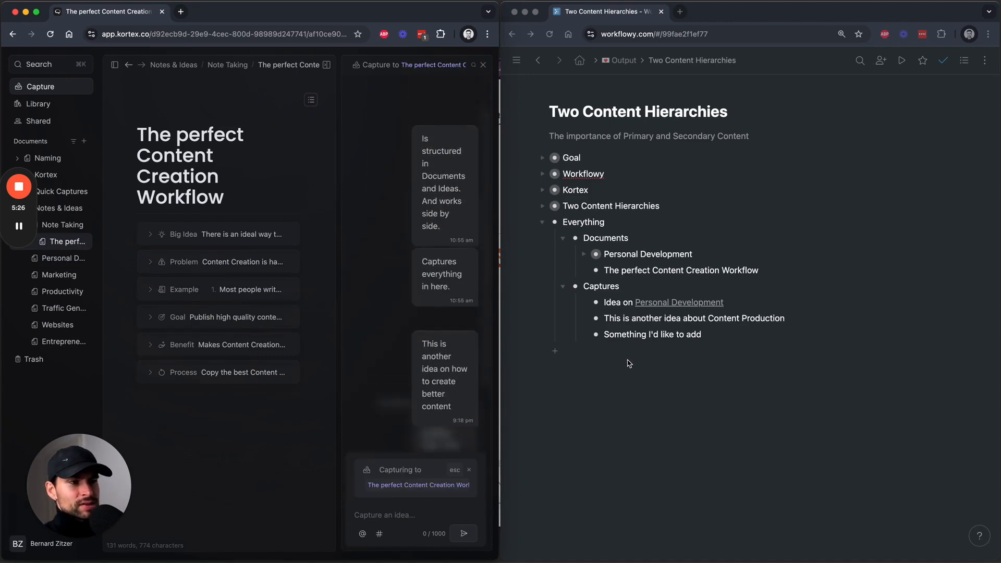
# In WorkFlowy, add a note under the "Something I'd like to add" capture linking to The perfect Content Creation Workflow.
pyautogui.click(722, 335)
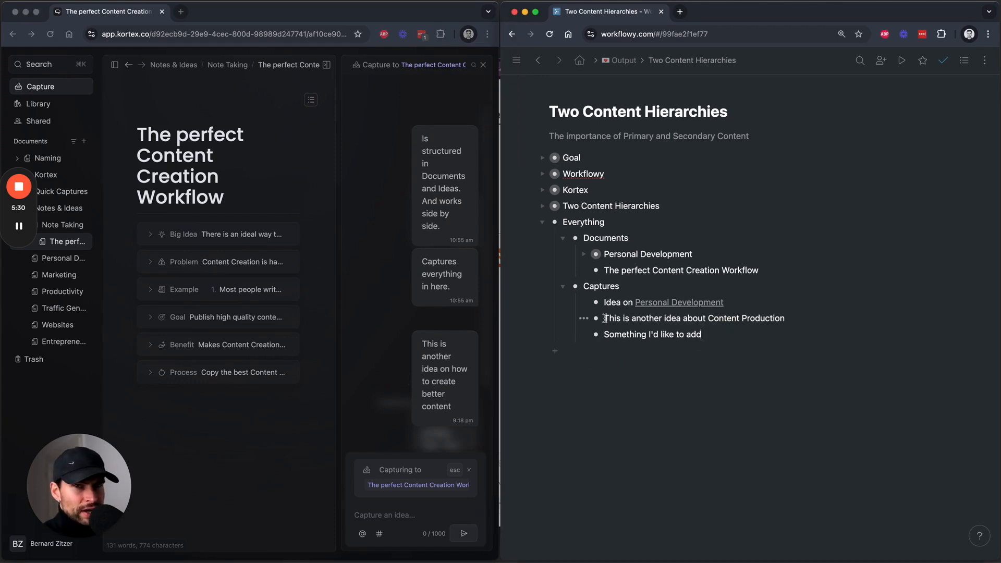
pyautogui.click(746, 332)
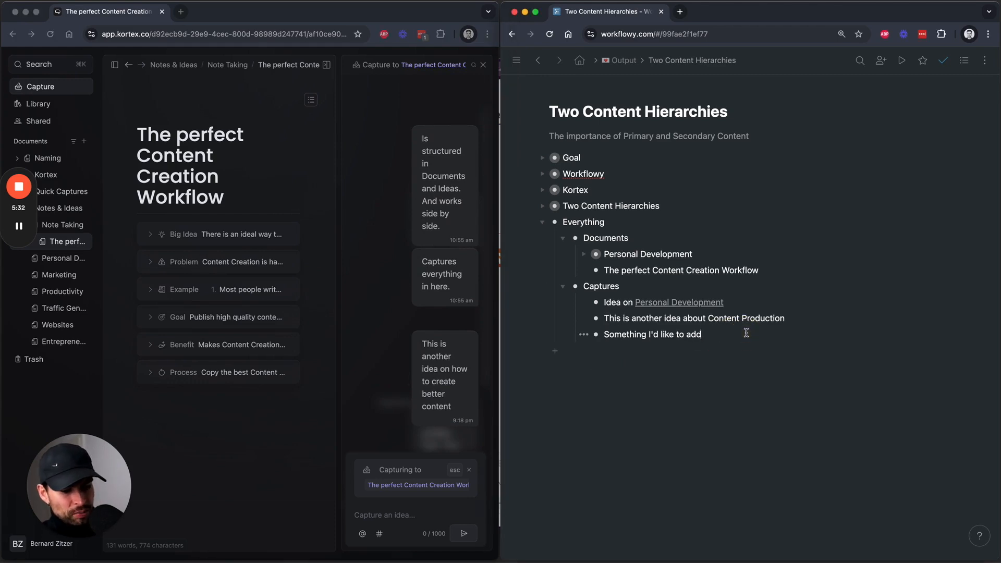
pyautogui.hotkey('shift', 'Return')
pyautogui.write('[[')
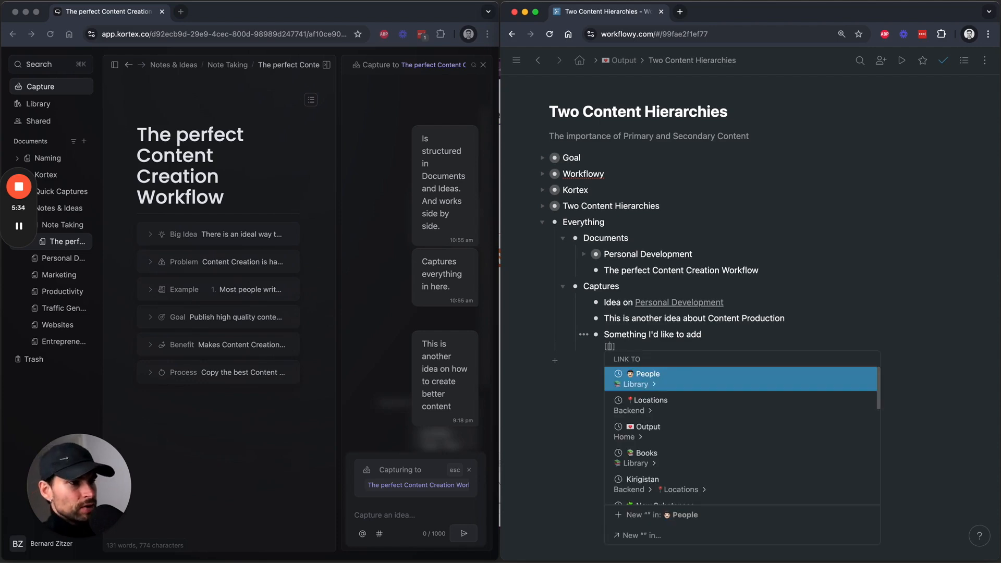
pyautogui.write('The perfect')
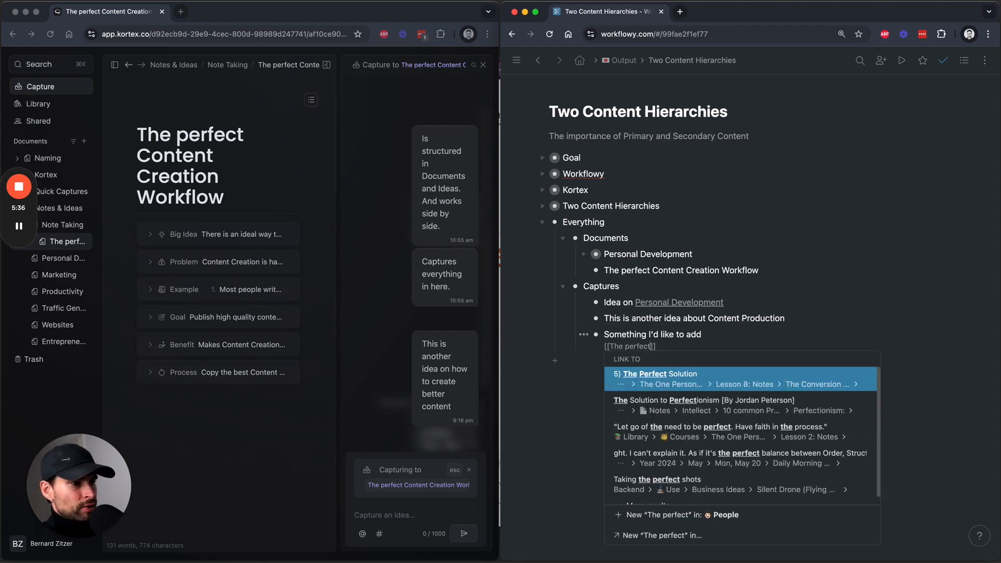
pyautogui.write(' content creation')
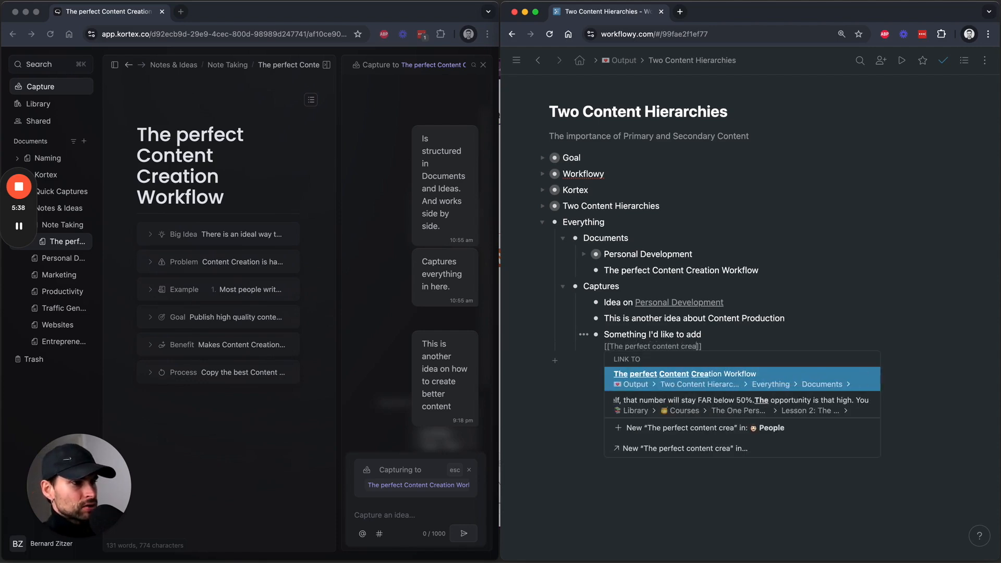
pyautogui.click(800, 374)
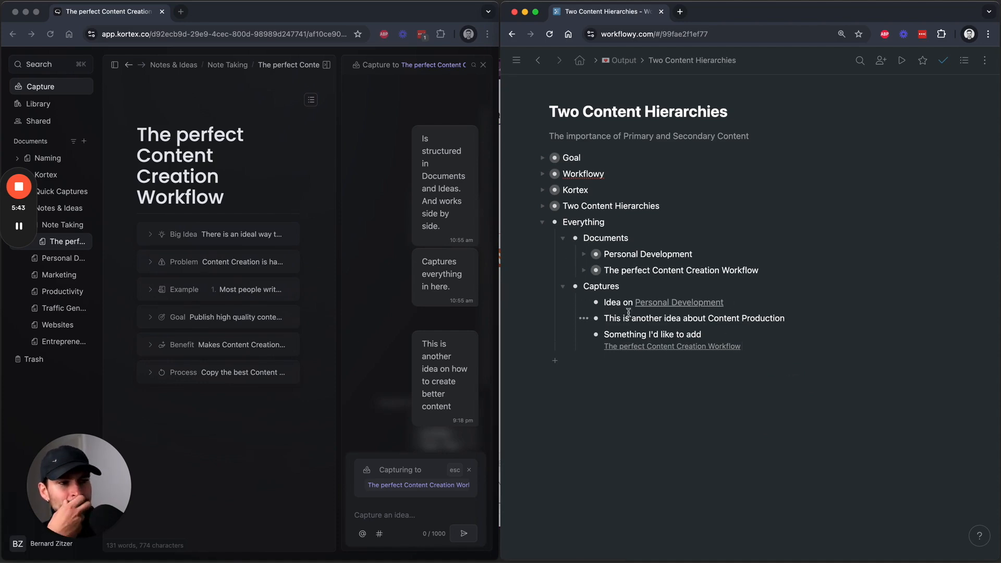
# Expand the backlink under The perfect Content Creation Workflow and zoom into that bullet.
pyautogui.click(583, 270)
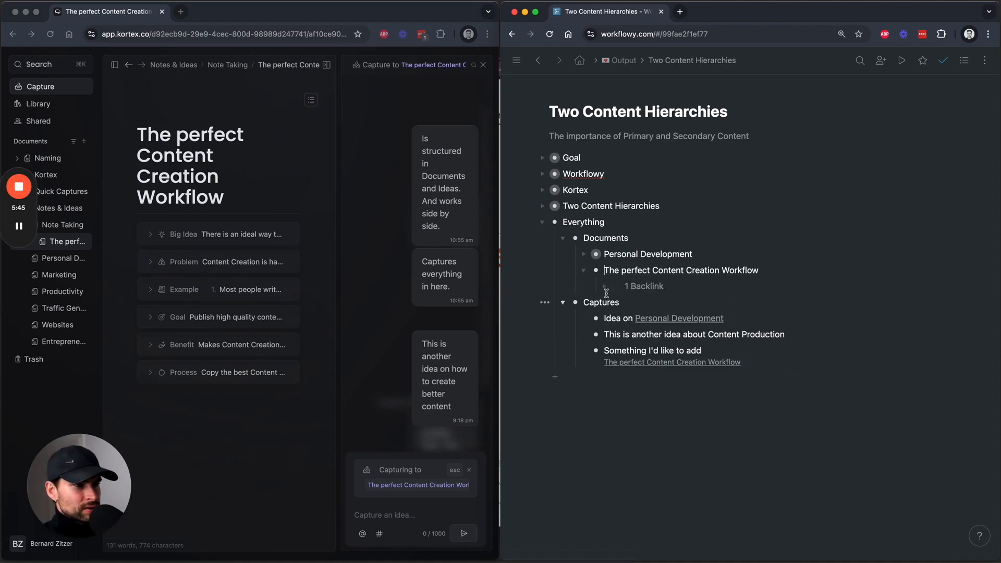
pyautogui.click(604, 286)
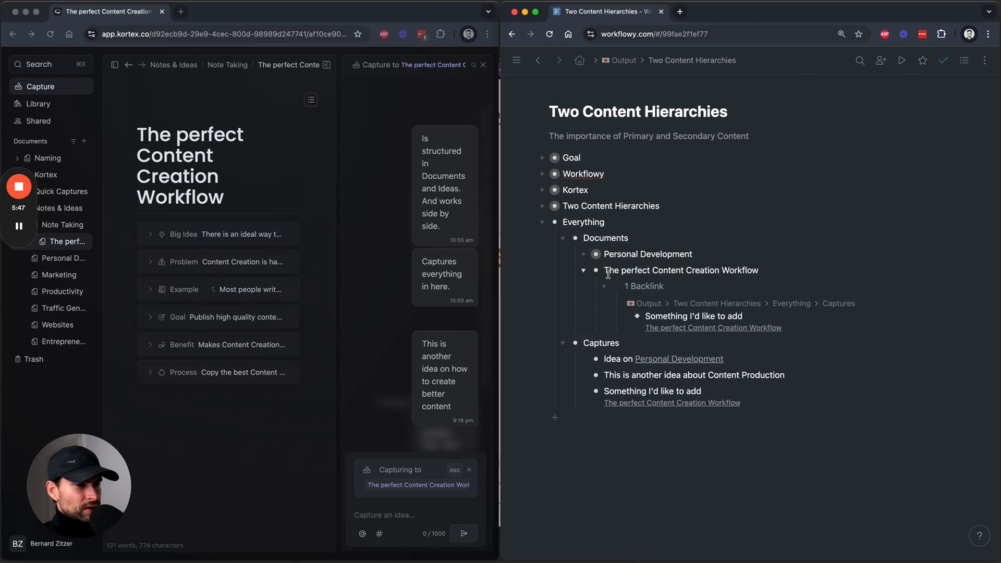
pyautogui.click(596, 269)
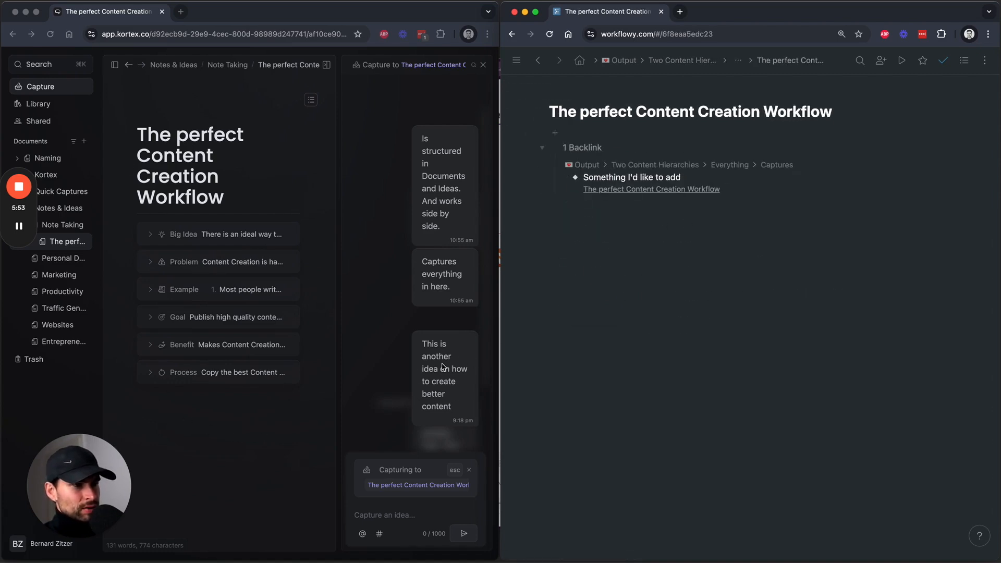
# Add a first bullet to the page containing the filler text "dsafasfdasf" repeated four times in a row.
pyautogui.click(580, 133)
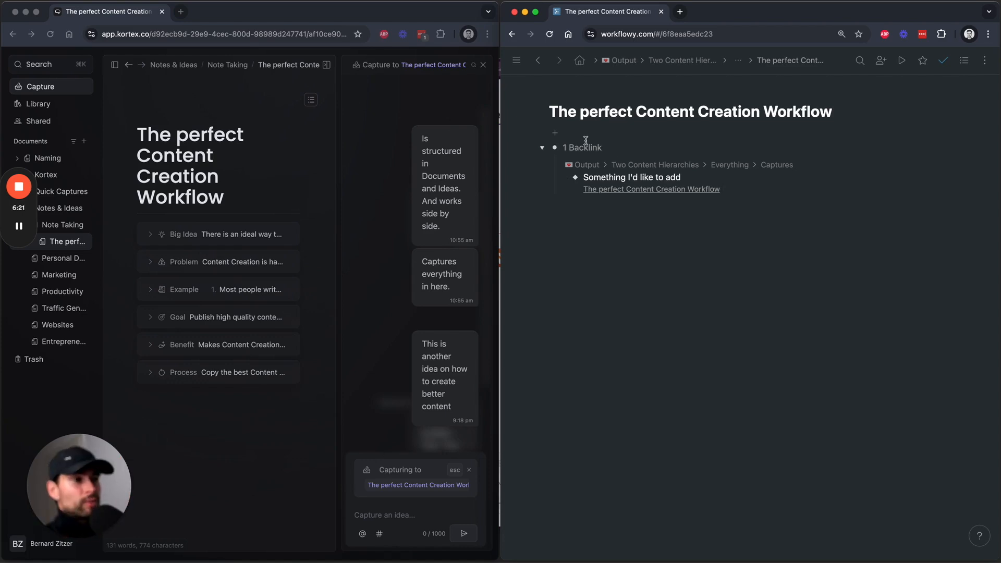
pyautogui.click(555, 133)
pyautogui.write('dsafasfdasf')
pyautogui.doubleClick(566, 137)
pyautogui.press('super+c')
pyautogui.click(624, 137)
pyautogui.press('super+v')
pyautogui.press('super+v')
pyautogui.press('super+v')
# Paste copies of the whole filler line into several new bullets below it, and collapse the page's backlink section.
pyautogui.doubleClick(624, 137)
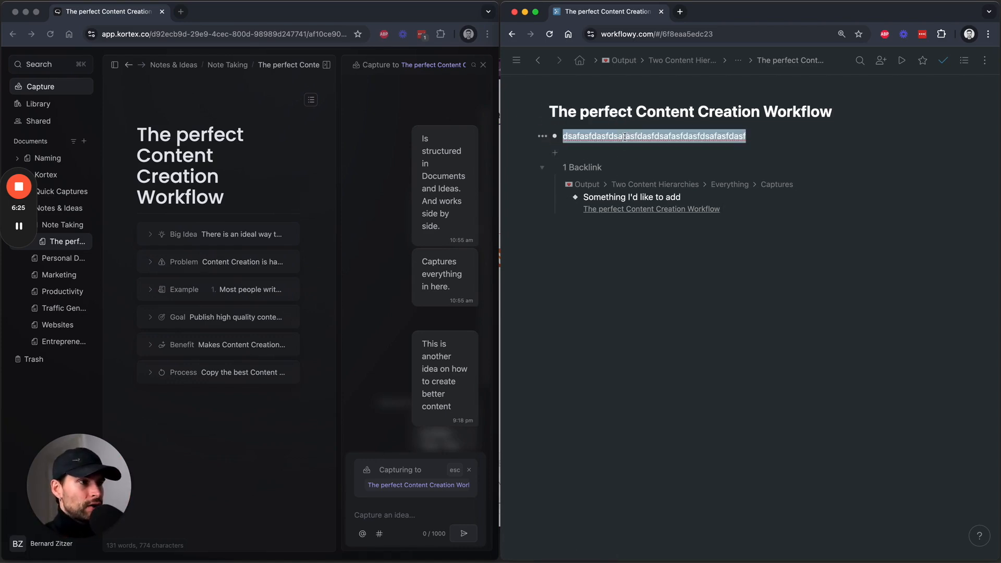
pyautogui.press('super+c')
pyautogui.press('Right')
pyautogui.press('Return')
pyautogui.press('Return')
pyautogui.press('super+v')
pyautogui.press('Return')
pyautogui.press('super+v')
pyautogui.press('Return')
pyautogui.press('super+v')
pyautogui.press('Return')
pyautogui.press('super+v')
pyautogui.press('super+Return')
pyautogui.write('v')
pyautogui.press('super+v')
pyautogui.press('Return')
pyautogui.press('super+v')
pyautogui.press('Return')
pyautogui.press('super+v')
pyautogui.press('Return')
pyautogui.press('super+v')
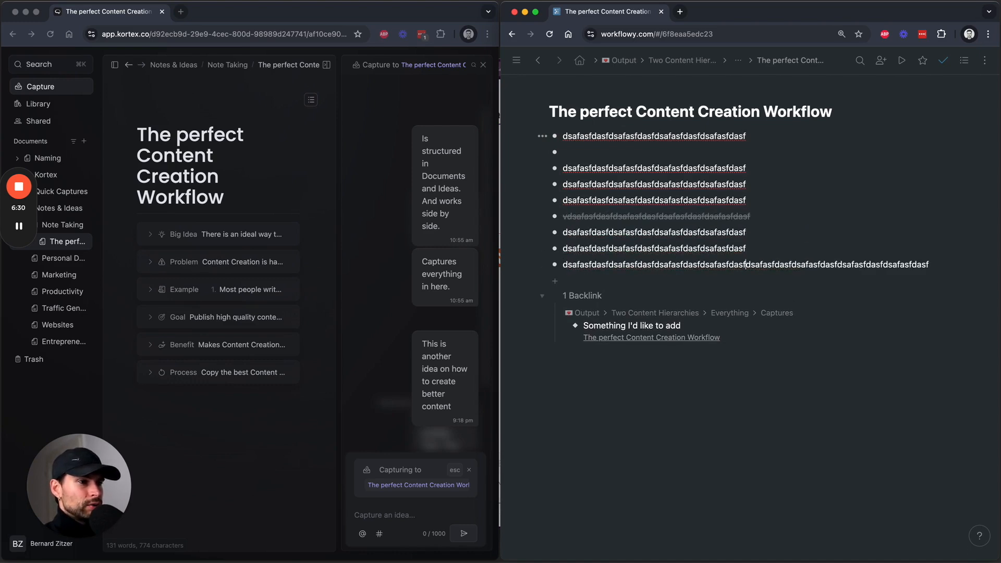
pyautogui.click(542, 295)
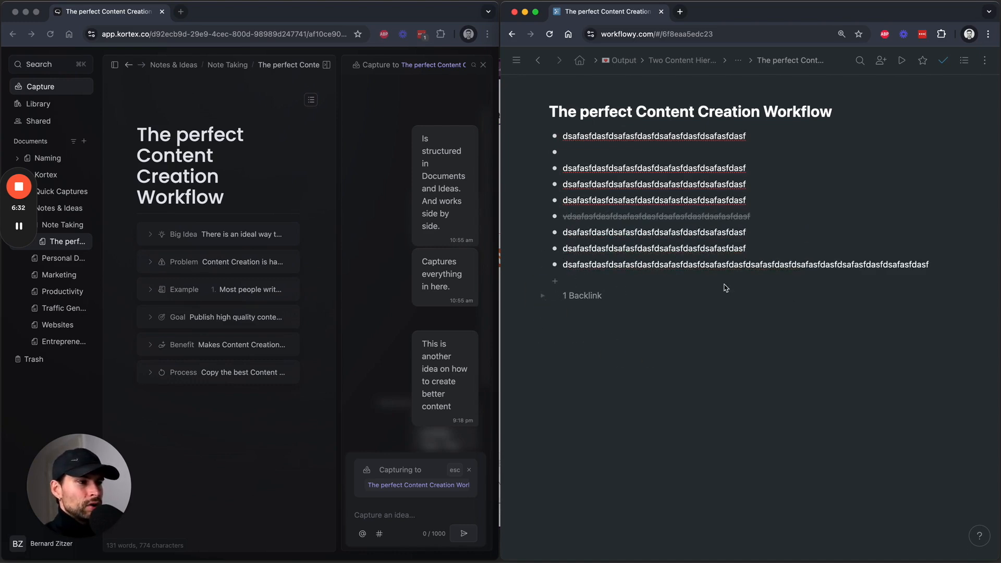
# Expand the page's backlinks and open a second pane beside it, zoomed into only that backlinks section.
pyautogui.click(542, 296)
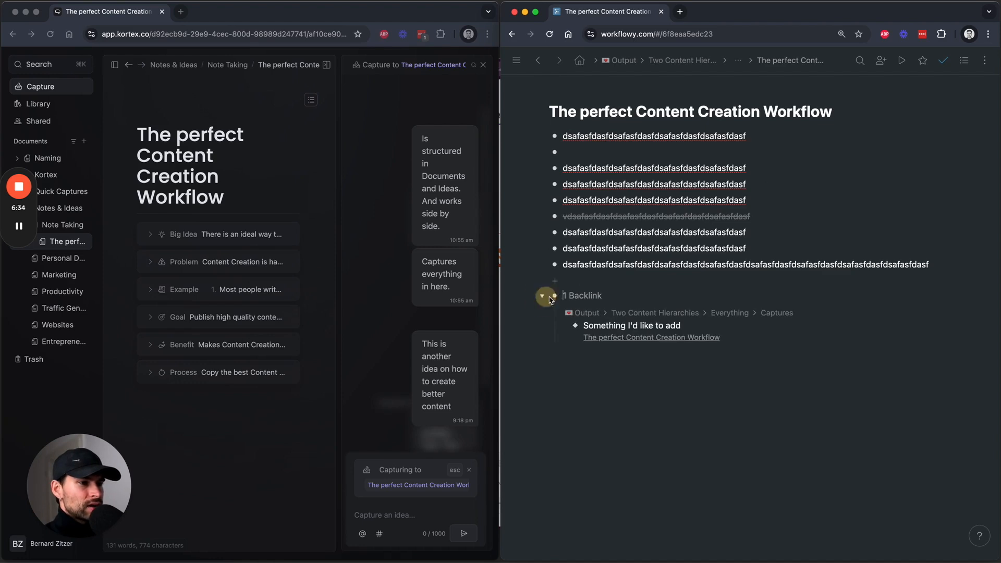
pyautogui.click(574, 324)
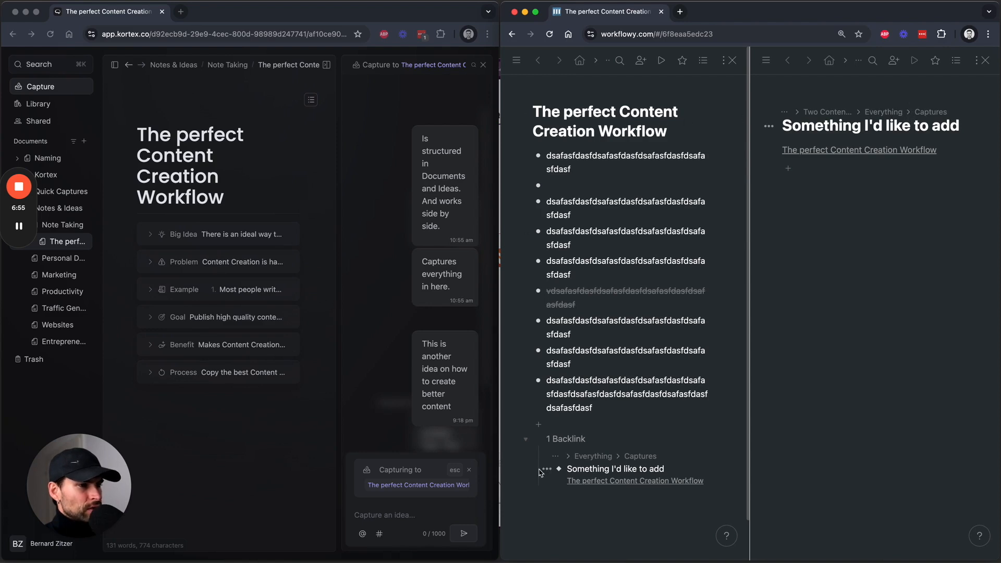
pyautogui.click(932, 113)
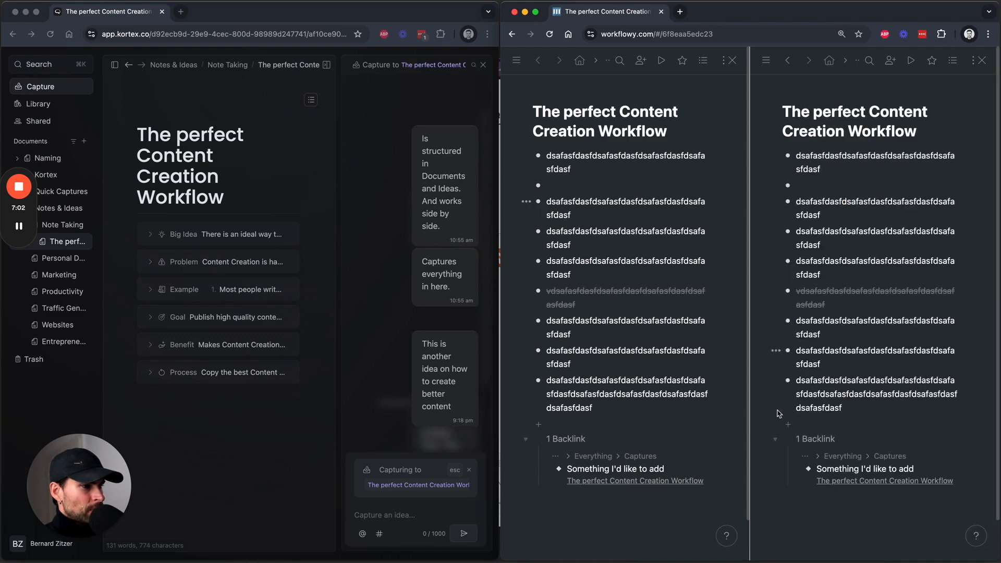
pyautogui.click(788, 440)
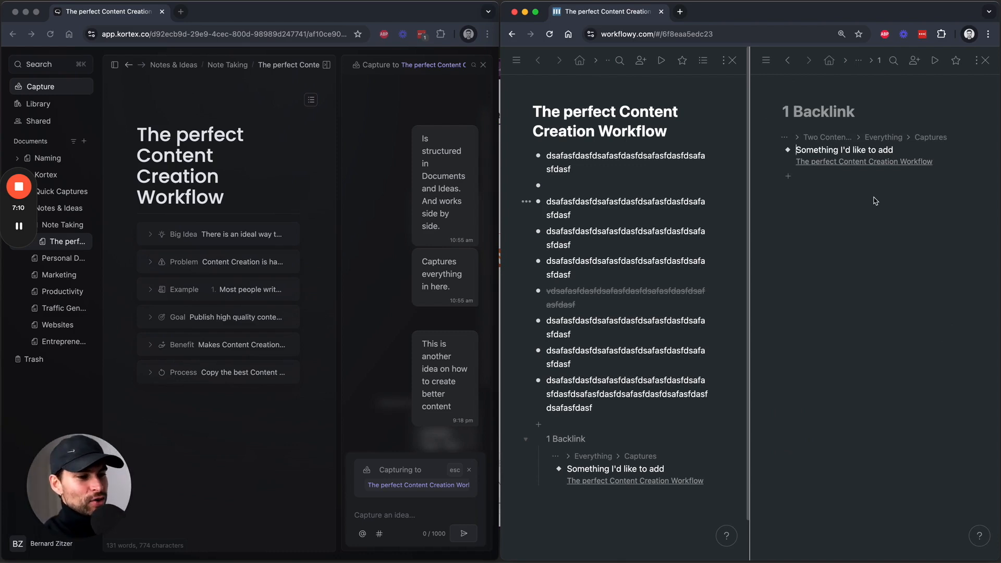
# Collapse the backlinks in the document pane and delete all the filler bullets except the first.
pyautogui.click(525, 439)
pyautogui.click(598, 396)
pyautogui.moveTo(612, 408); pyautogui.dragTo(545, 196)
pyautogui.press('BackSpace')
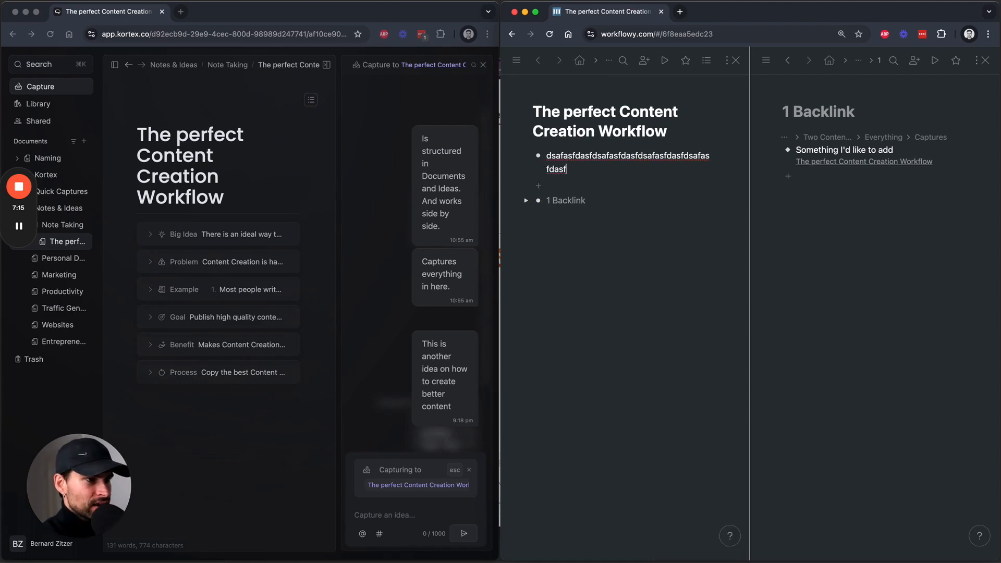
# Copy the whole content of The perfect Content Creation Workflow from Kortex and paste it over the remaining filler bullet in WorkFlowy.
pyautogui.click(172, 234)
pyautogui.click(149, 234)
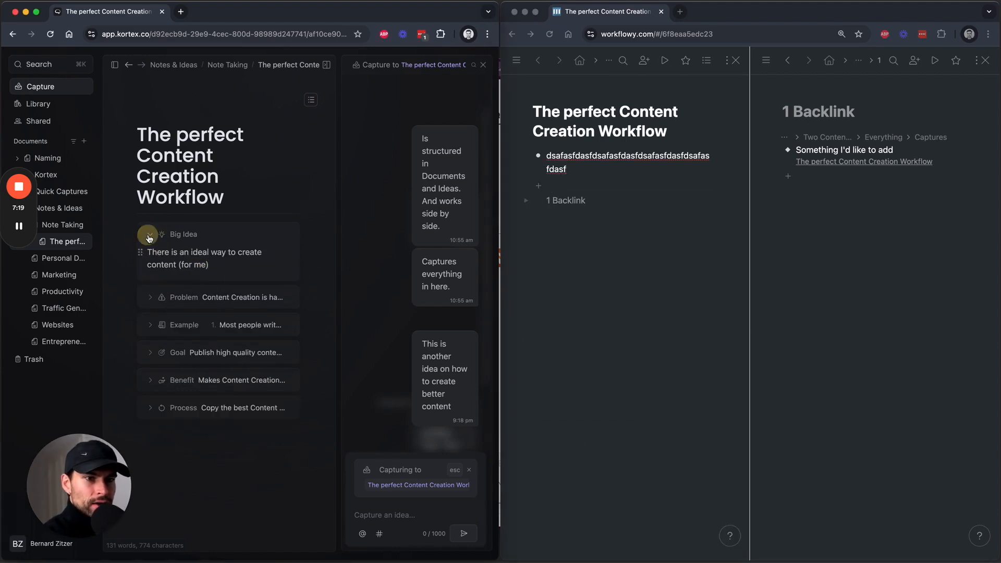
pyautogui.press('super+a')
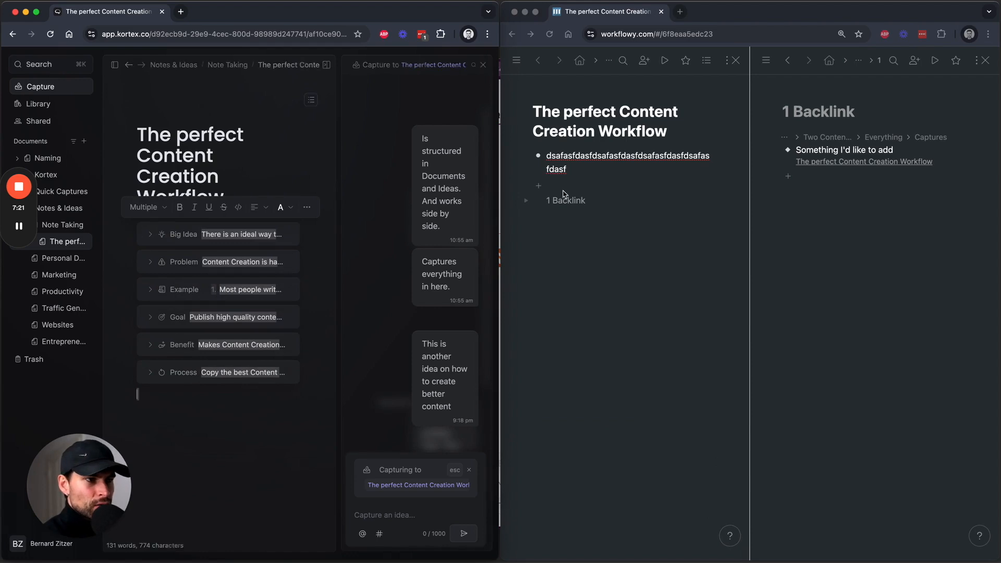
pyautogui.click(553, 183)
pyautogui.moveTo(579, 168); pyautogui.dragTo(547, 155)
pyautogui.press('super+v')
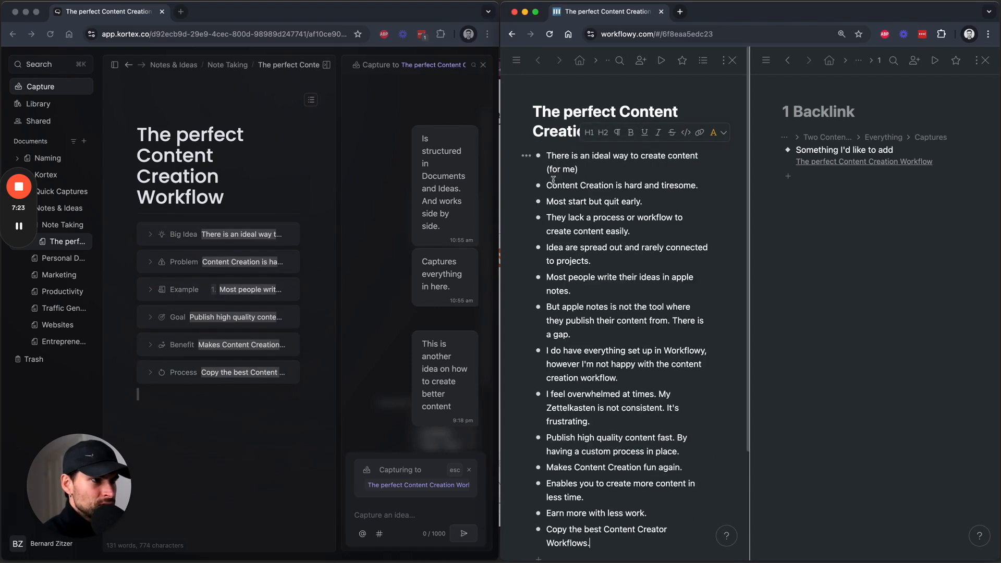
# Compare the collapsible Big Idea block in Kortex with the plain bullets pasted into WorkFlowy.
pyautogui.press('F1')
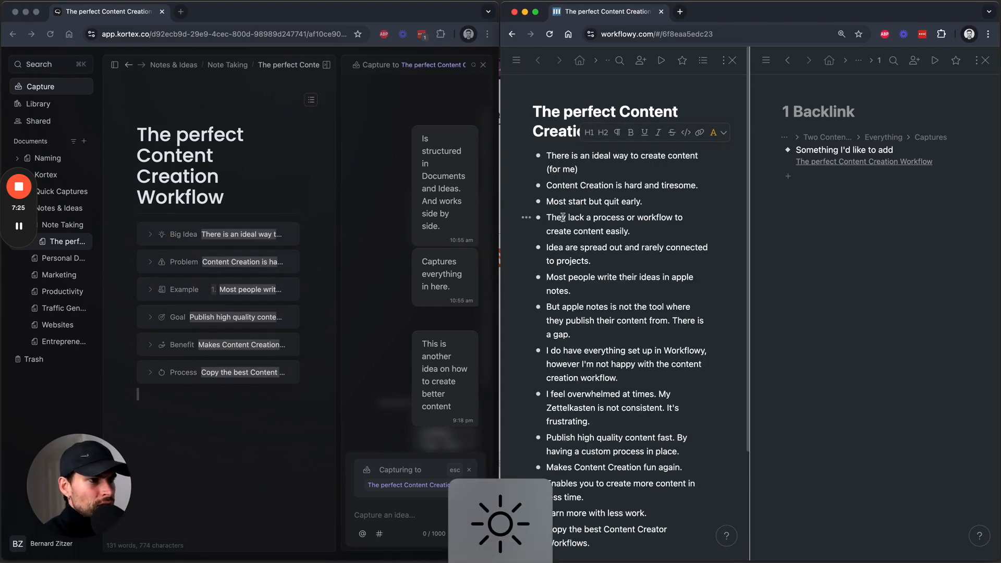
pyautogui.click(172, 238)
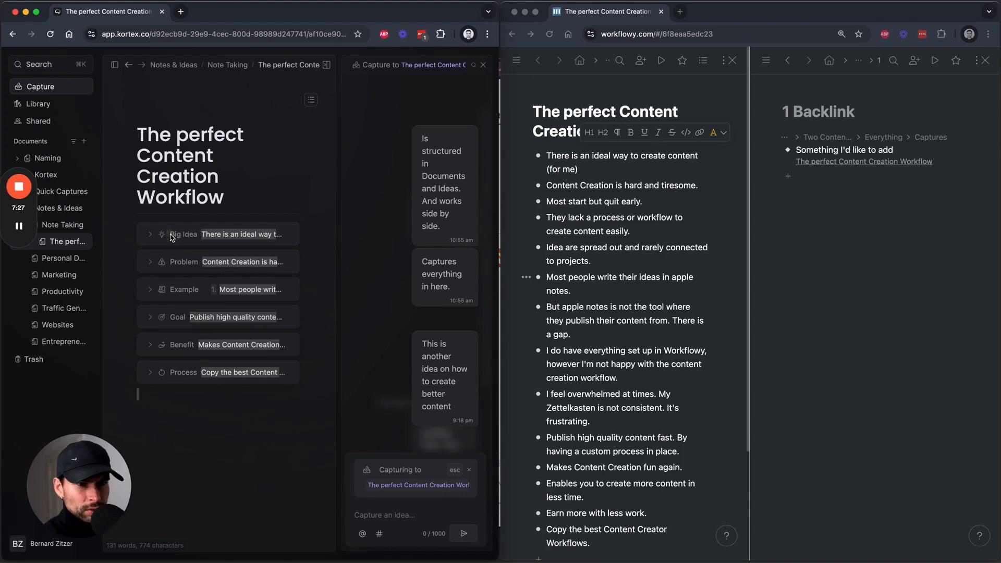
pyautogui.click(152, 236)
pyautogui.click(150, 236)
pyautogui.click(150, 236)
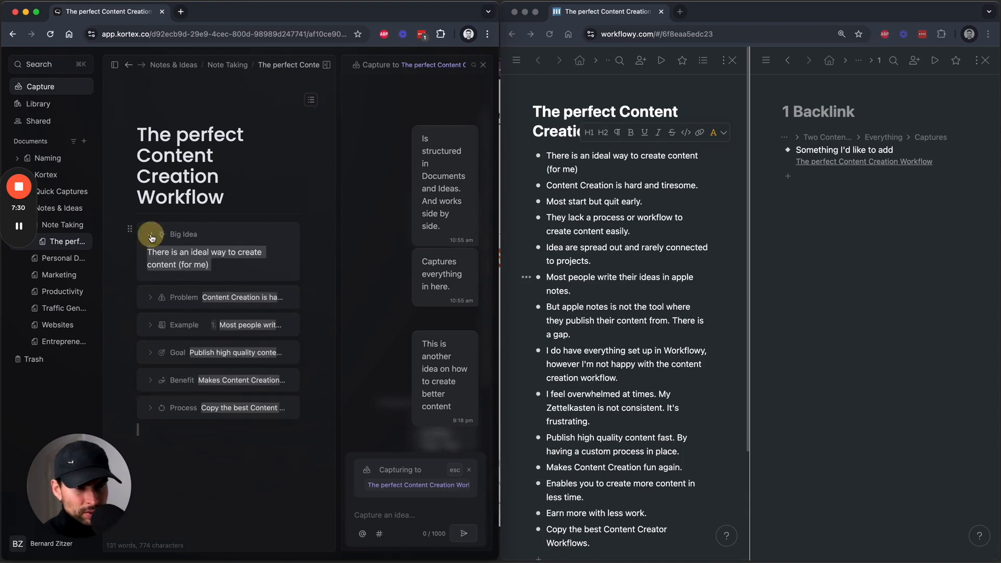
pyautogui.click(151, 236)
pyautogui.click(515, 188)
pyautogui.scroll(-2, 608, 228)
pyautogui.scroll(2, 608, 228)
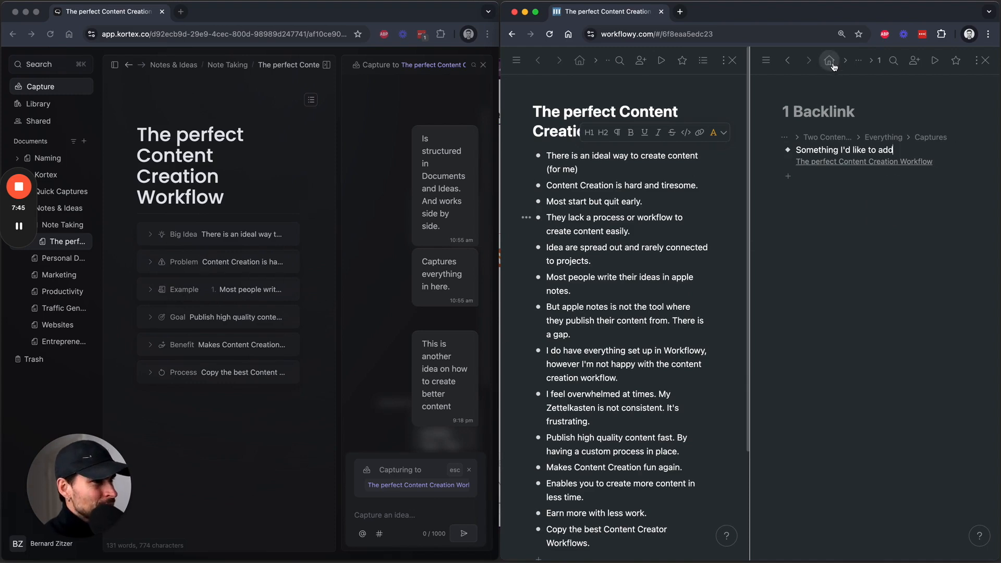
# Show the Captures page in the backlinks pane and add a #personaldevelopment note under the "Idea on Personal Development" capture.
pyautogui.moveTo(859, 62)
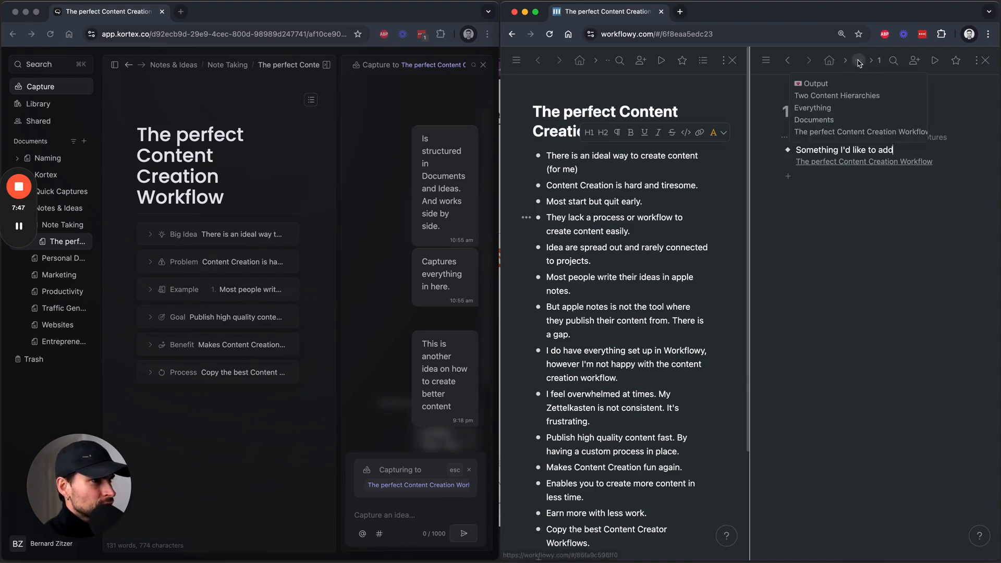
pyautogui.click(929, 137)
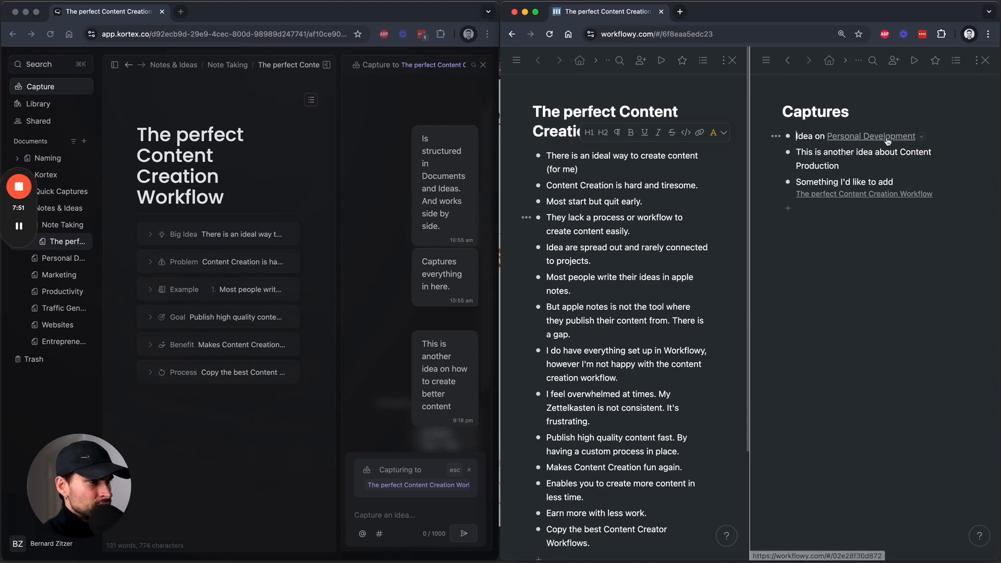
pyautogui.click(945, 137)
pyautogui.hotkey('shift', 'Return')
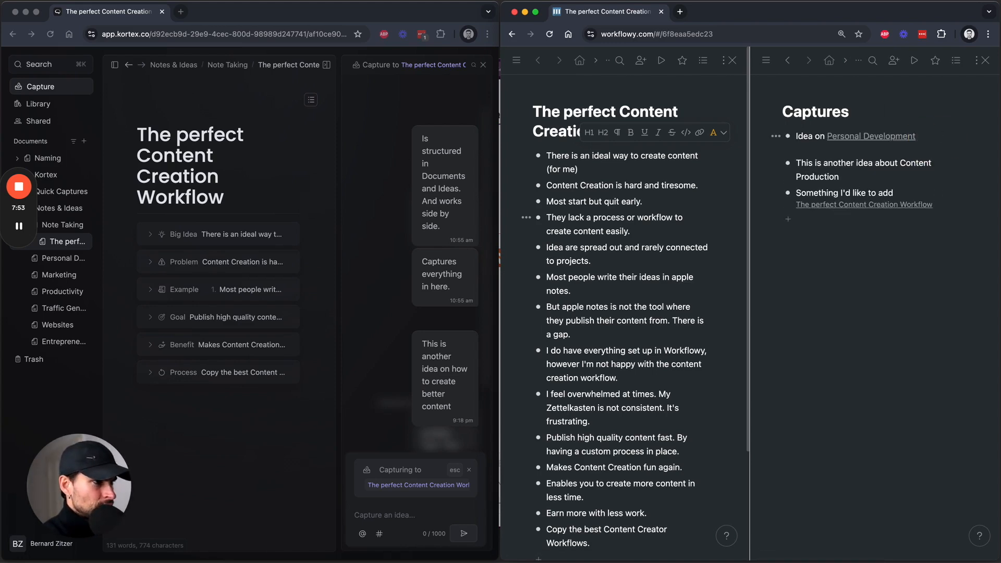
pyautogui.write('#perso')
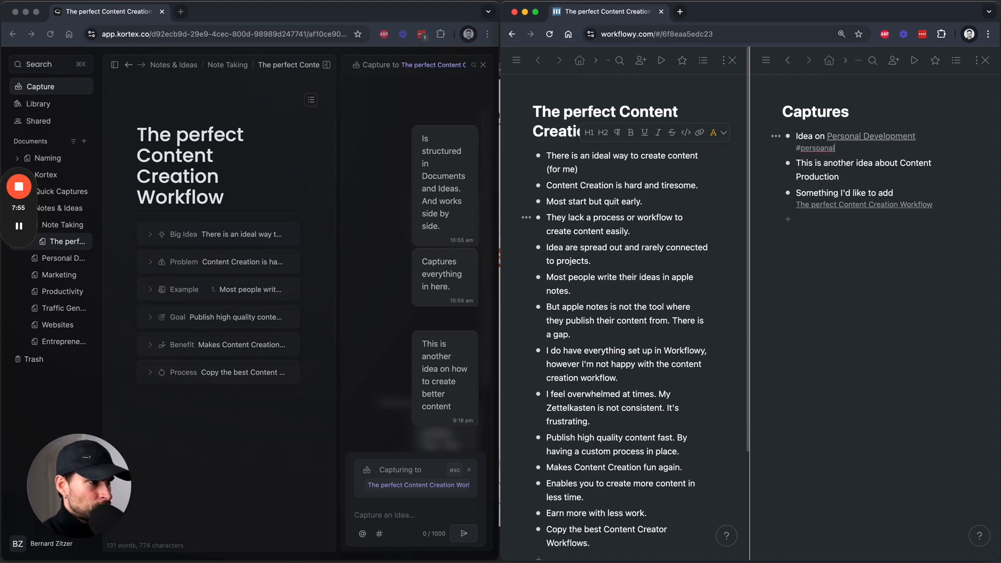
pyautogui.write('nald')
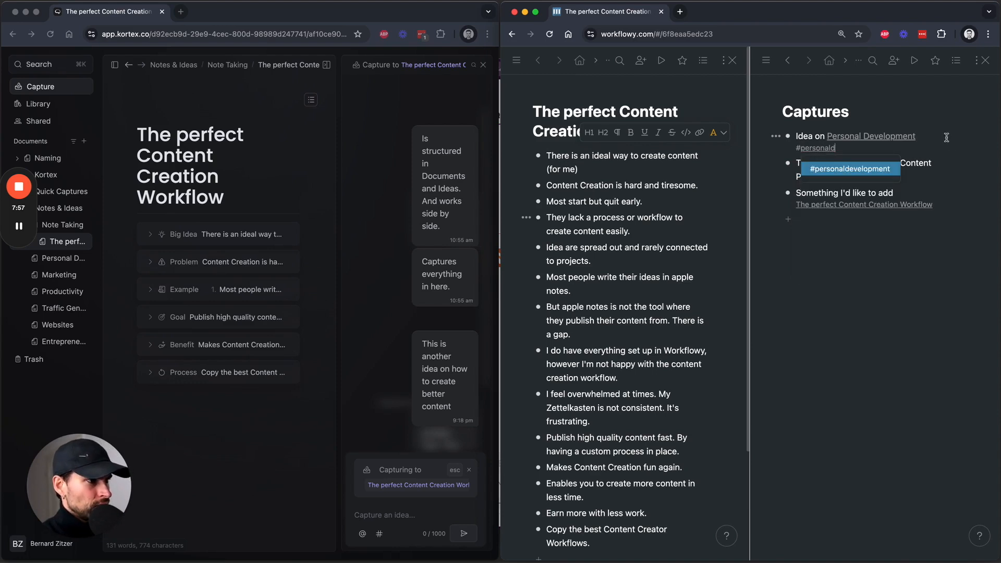
pyautogui.click(883, 170)
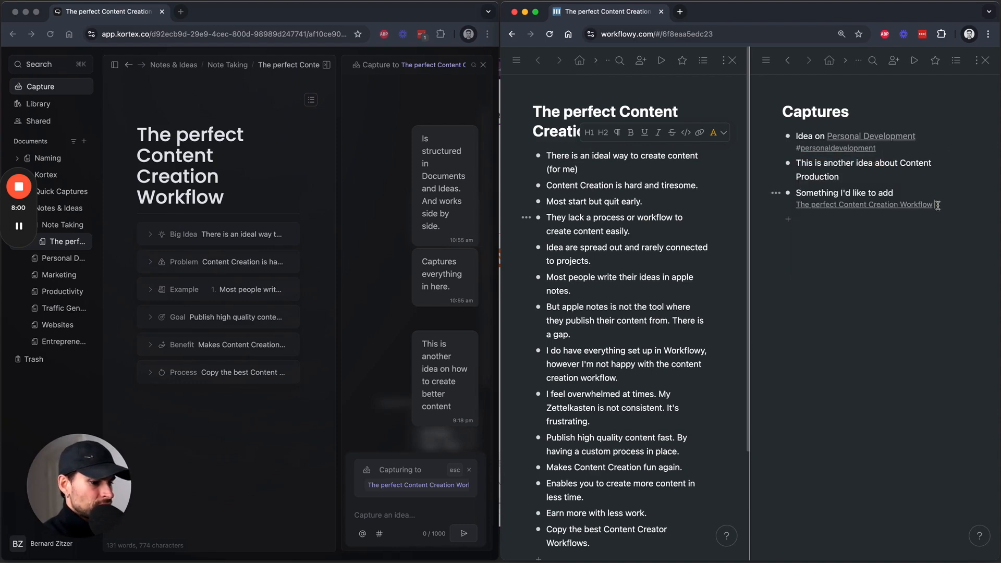
# Add #contentcreation below the document link in the "Something I'd like to add" note, and filter Captures by that tag.
pyautogui.press('Return')
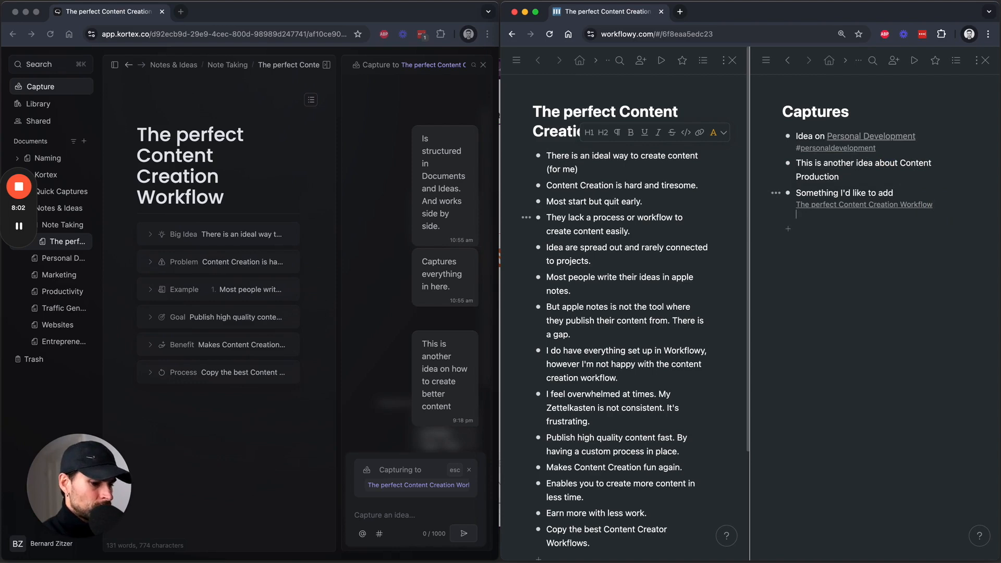
pyautogui.write('#')
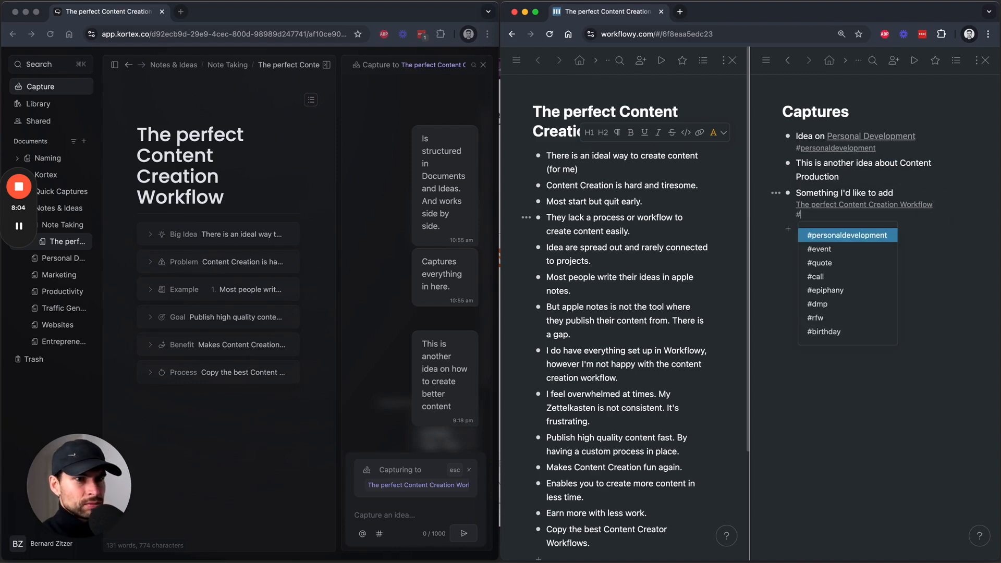
pyautogui.write('content')
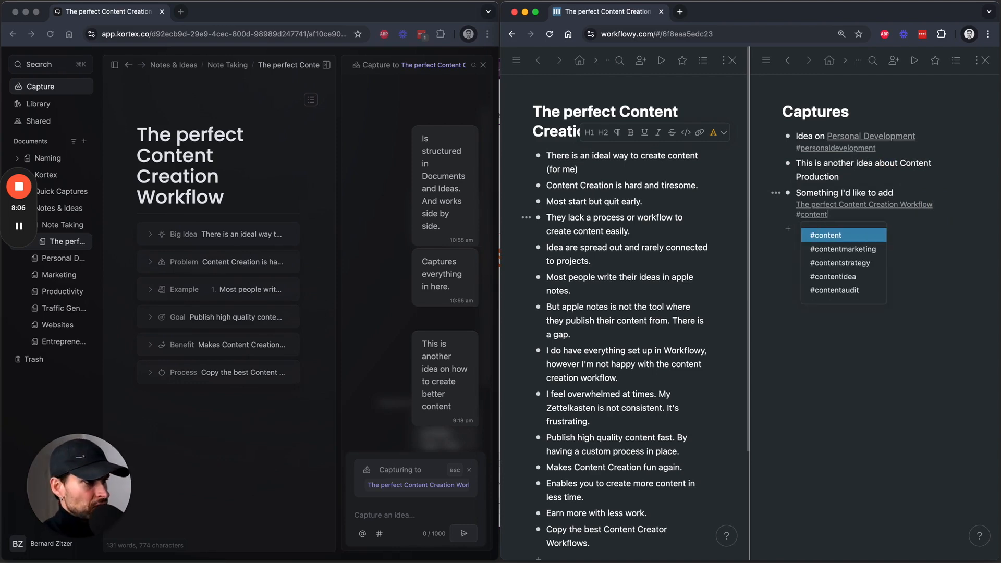
pyautogui.write('creation')
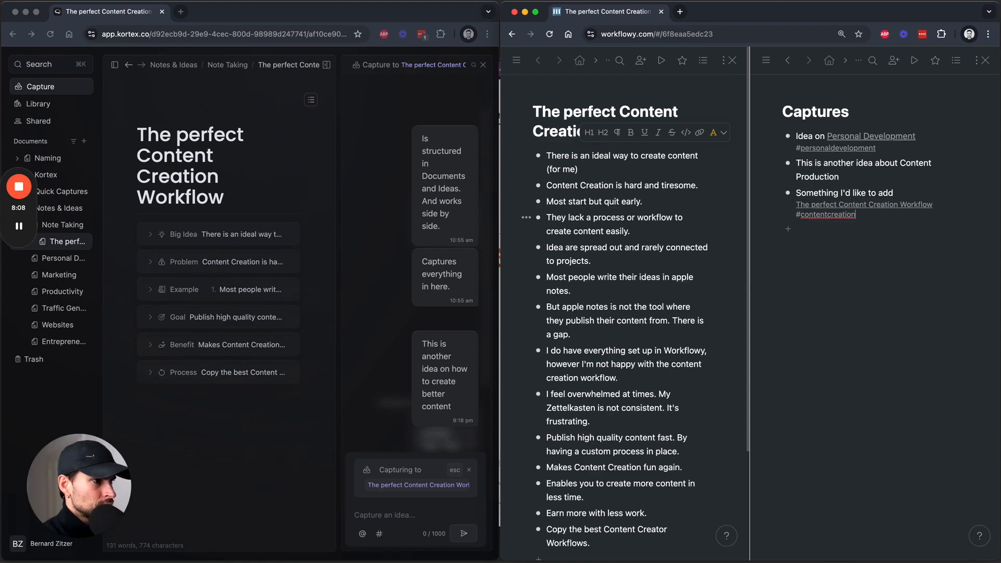
pyautogui.click(833, 214)
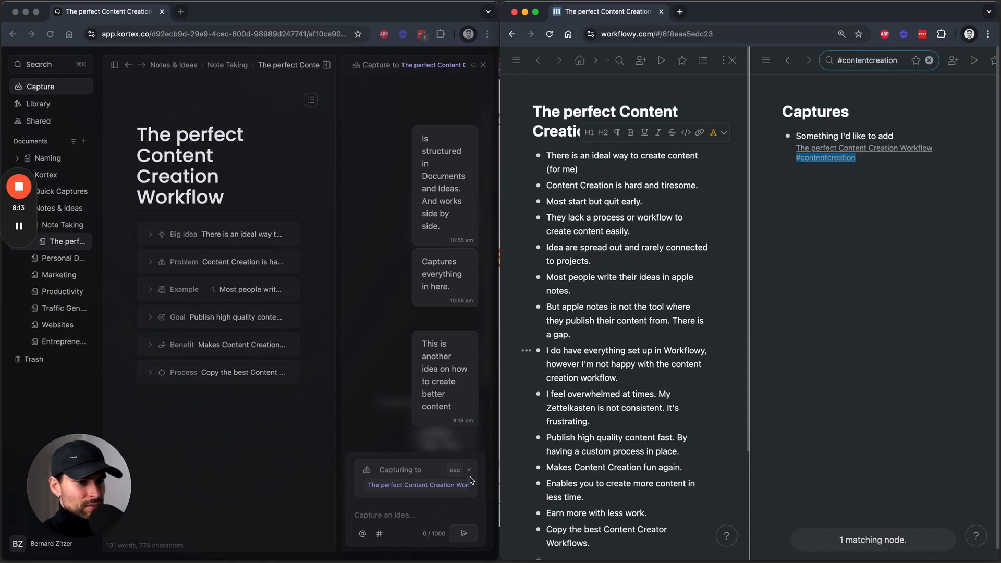
# In Kortex, stop capturing to The perfect Content Creation Workflow to return to the general capture list.
pyautogui.click(455, 470)
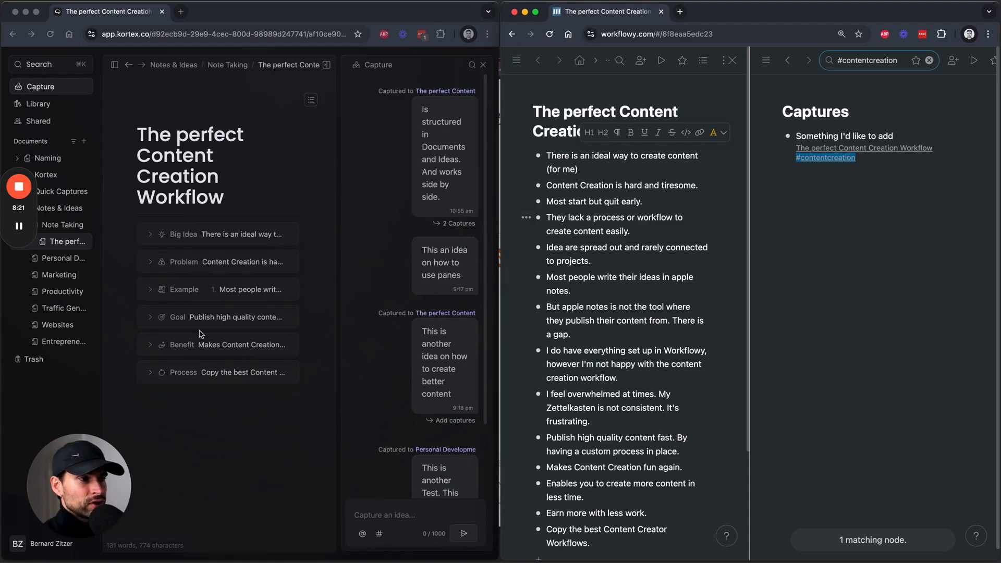
pyautogui.click(407, 518)
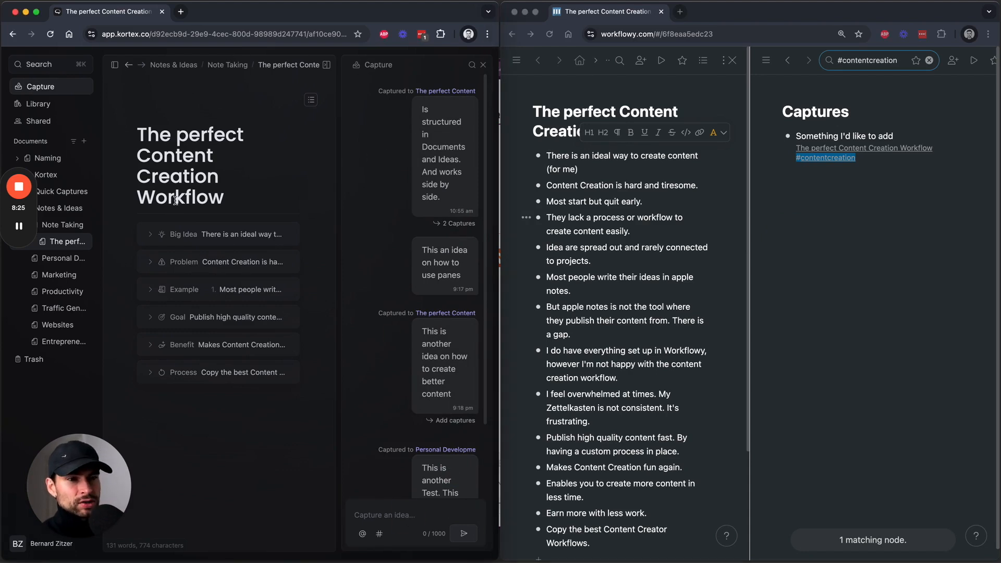
# In WorkFlowy, go up to the Documents page in the document pane and clear the tag filter on Captures.
pyautogui.click(611, 282)
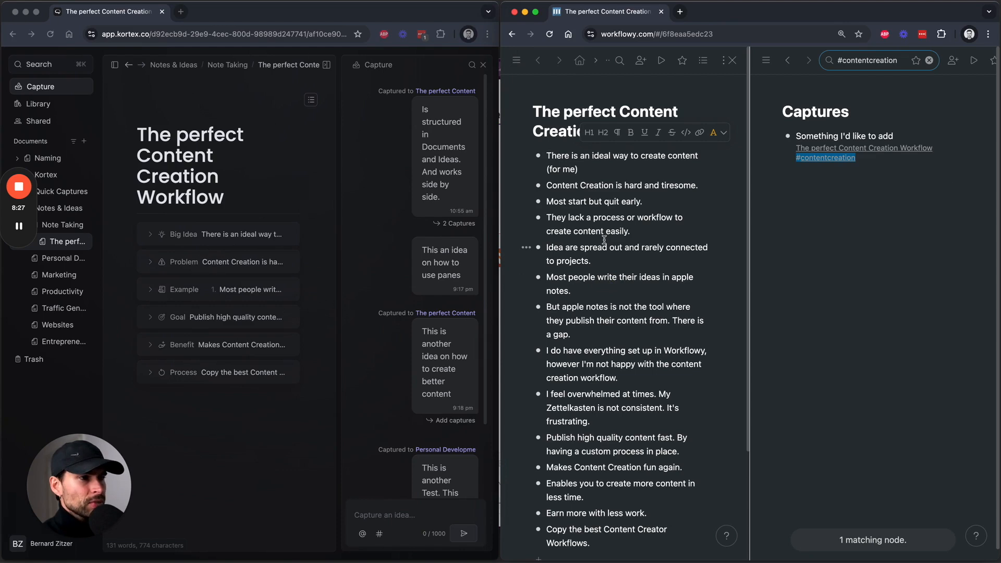
pyautogui.moveTo(607, 61)
pyautogui.click(589, 121)
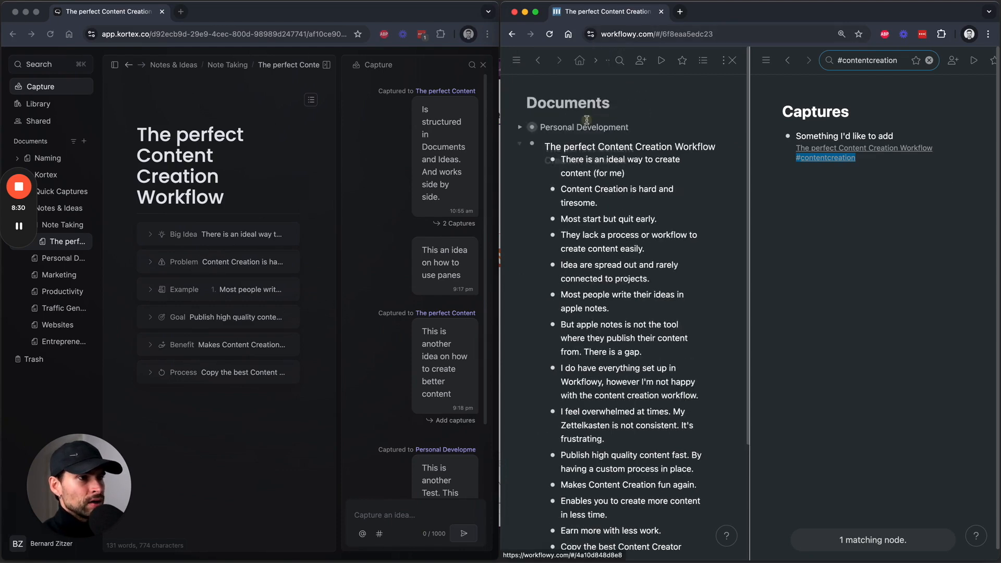
pyautogui.click(929, 60)
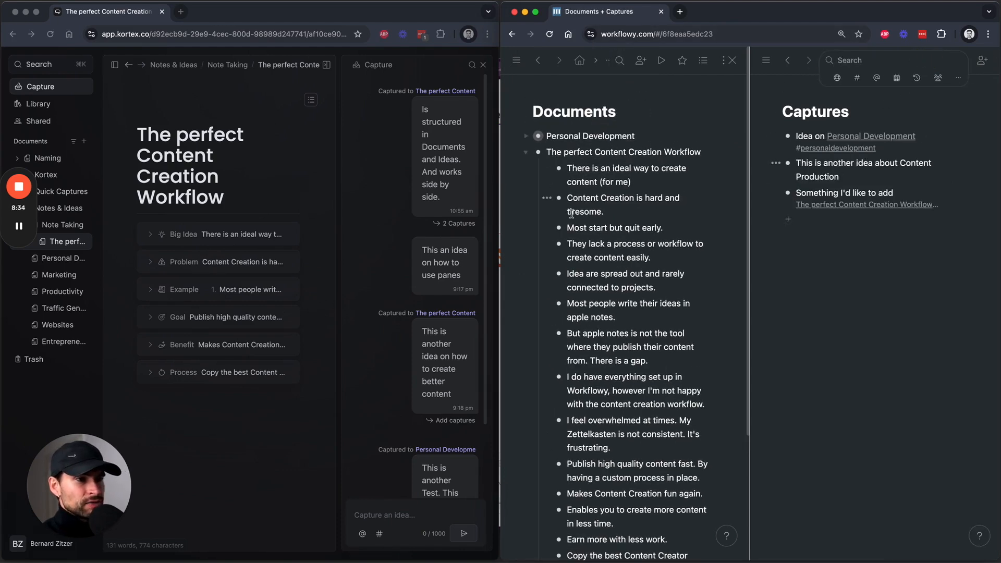
# Collapse The perfect Content Creation Workflow under Documents in WorkFlowy, and close the capture pane in Kortex.
pyautogui.click(484, 66)
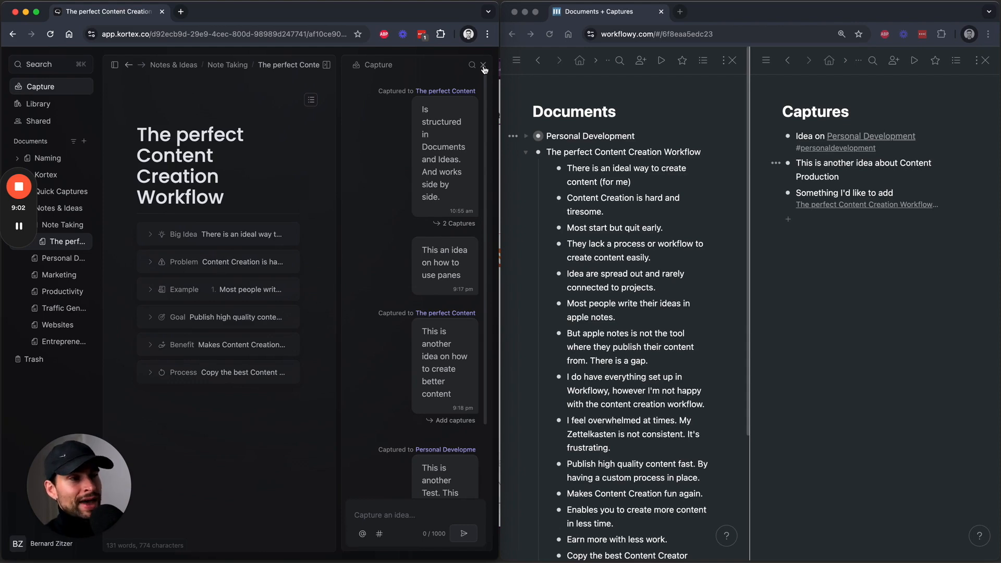
pyautogui.click(525, 153)
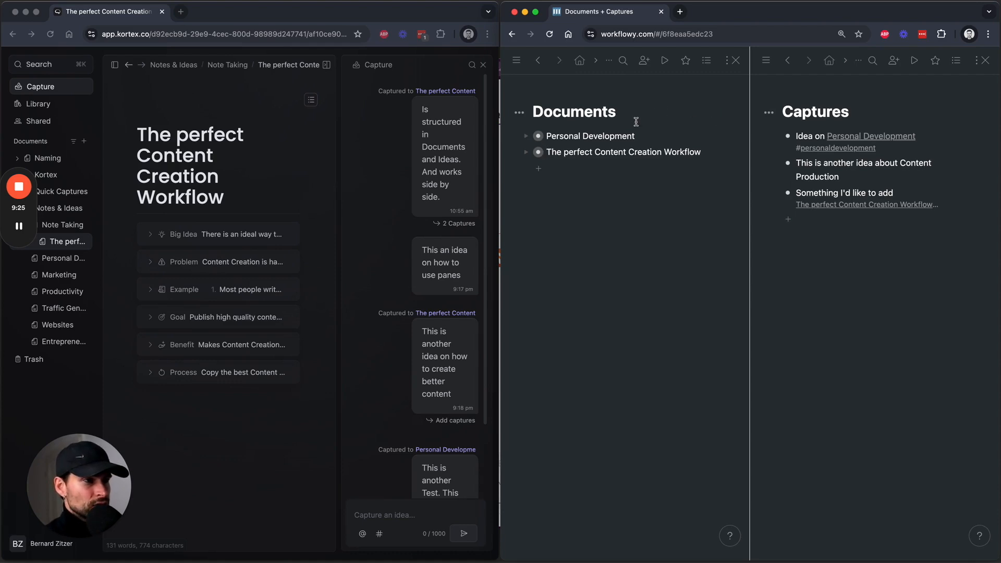
pyautogui.moveTo(602, 67)
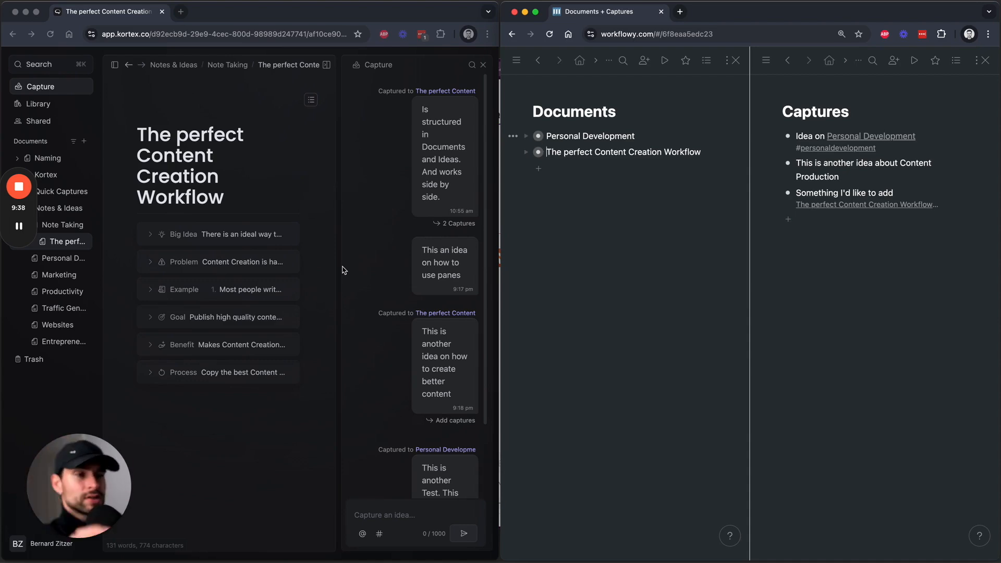
pyautogui.click(483, 64)
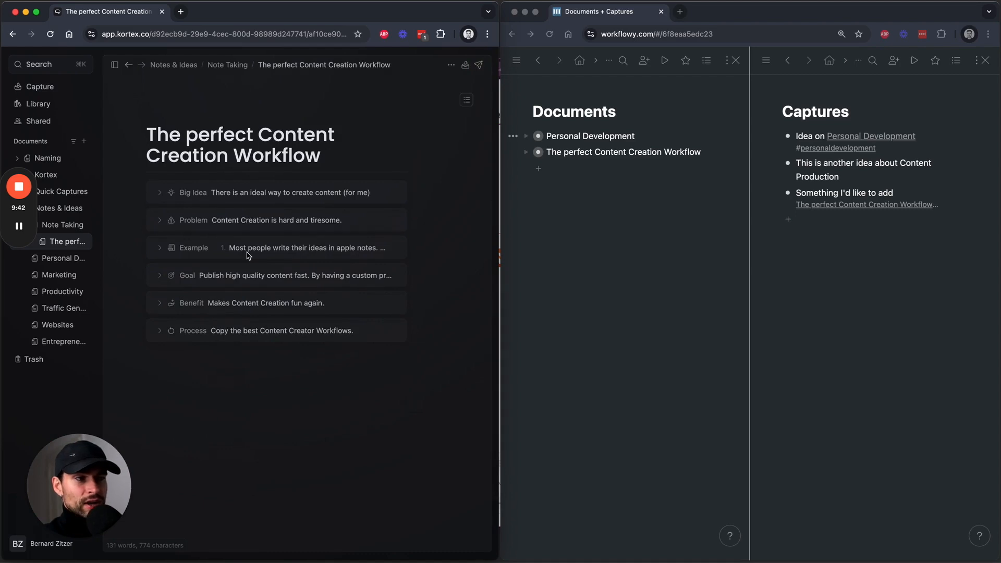